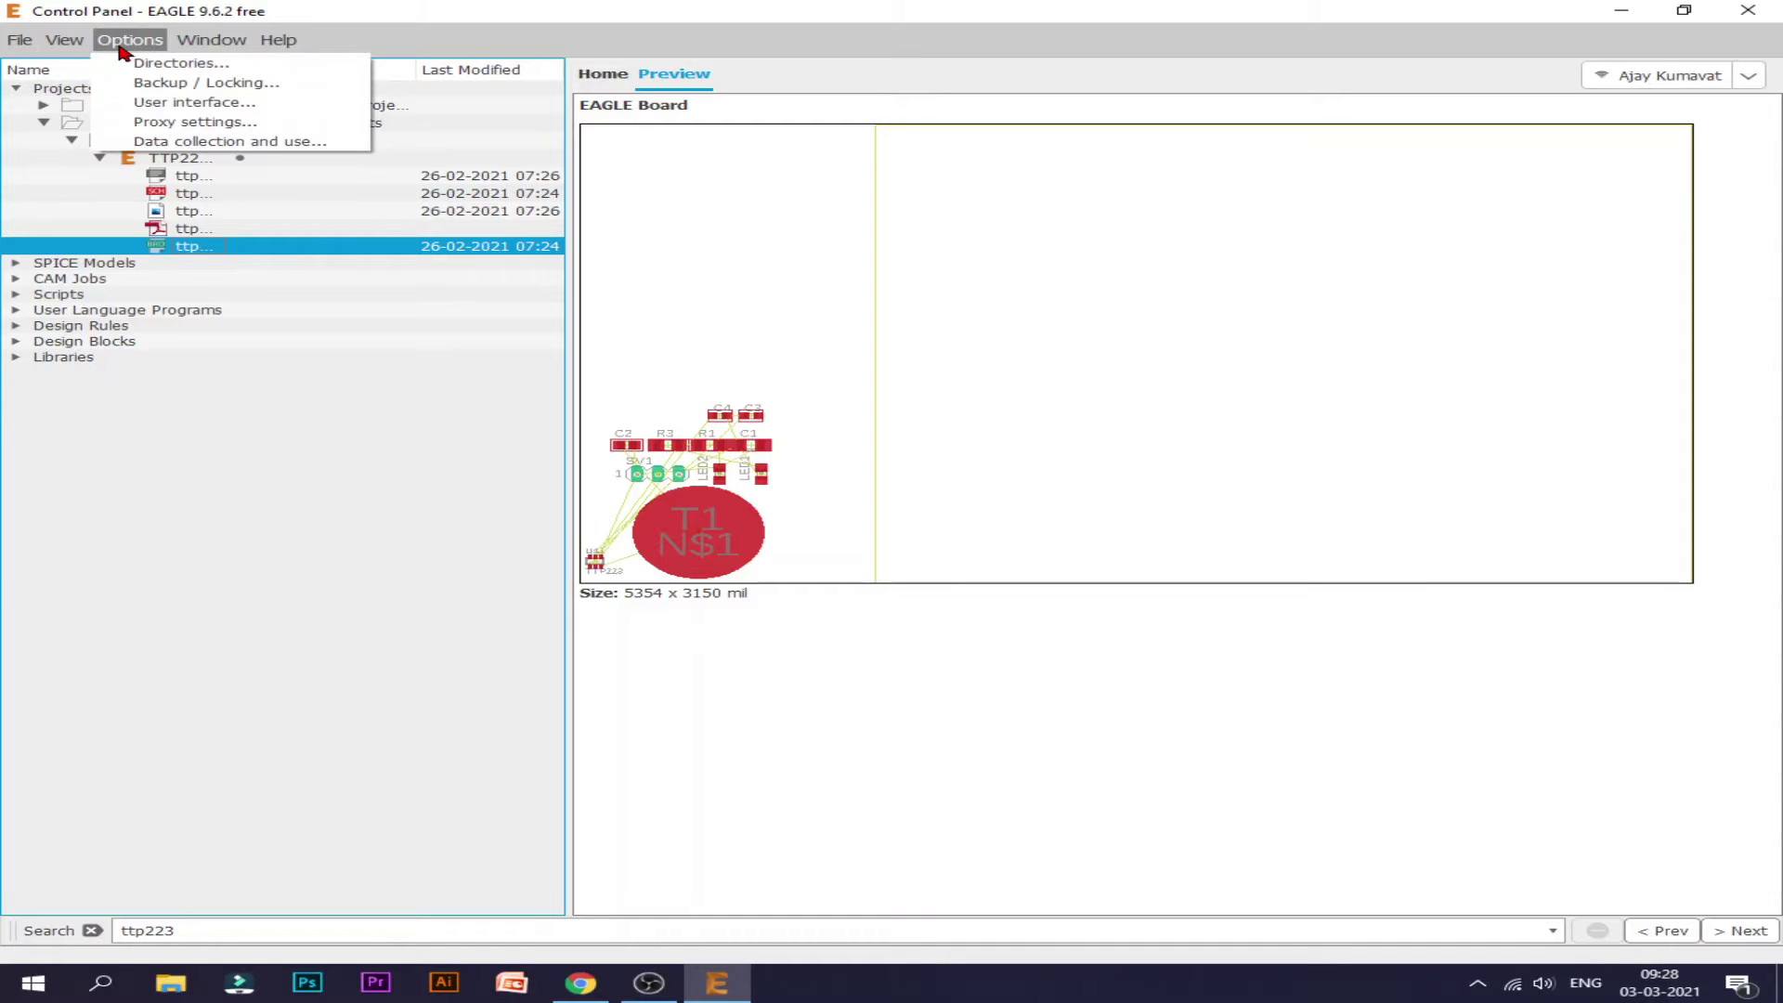
Open Options > Directories and inspect the Libraries, Design Blocks and $HOME\EAGLE\ulps ULP paths
left_click(148, 62)
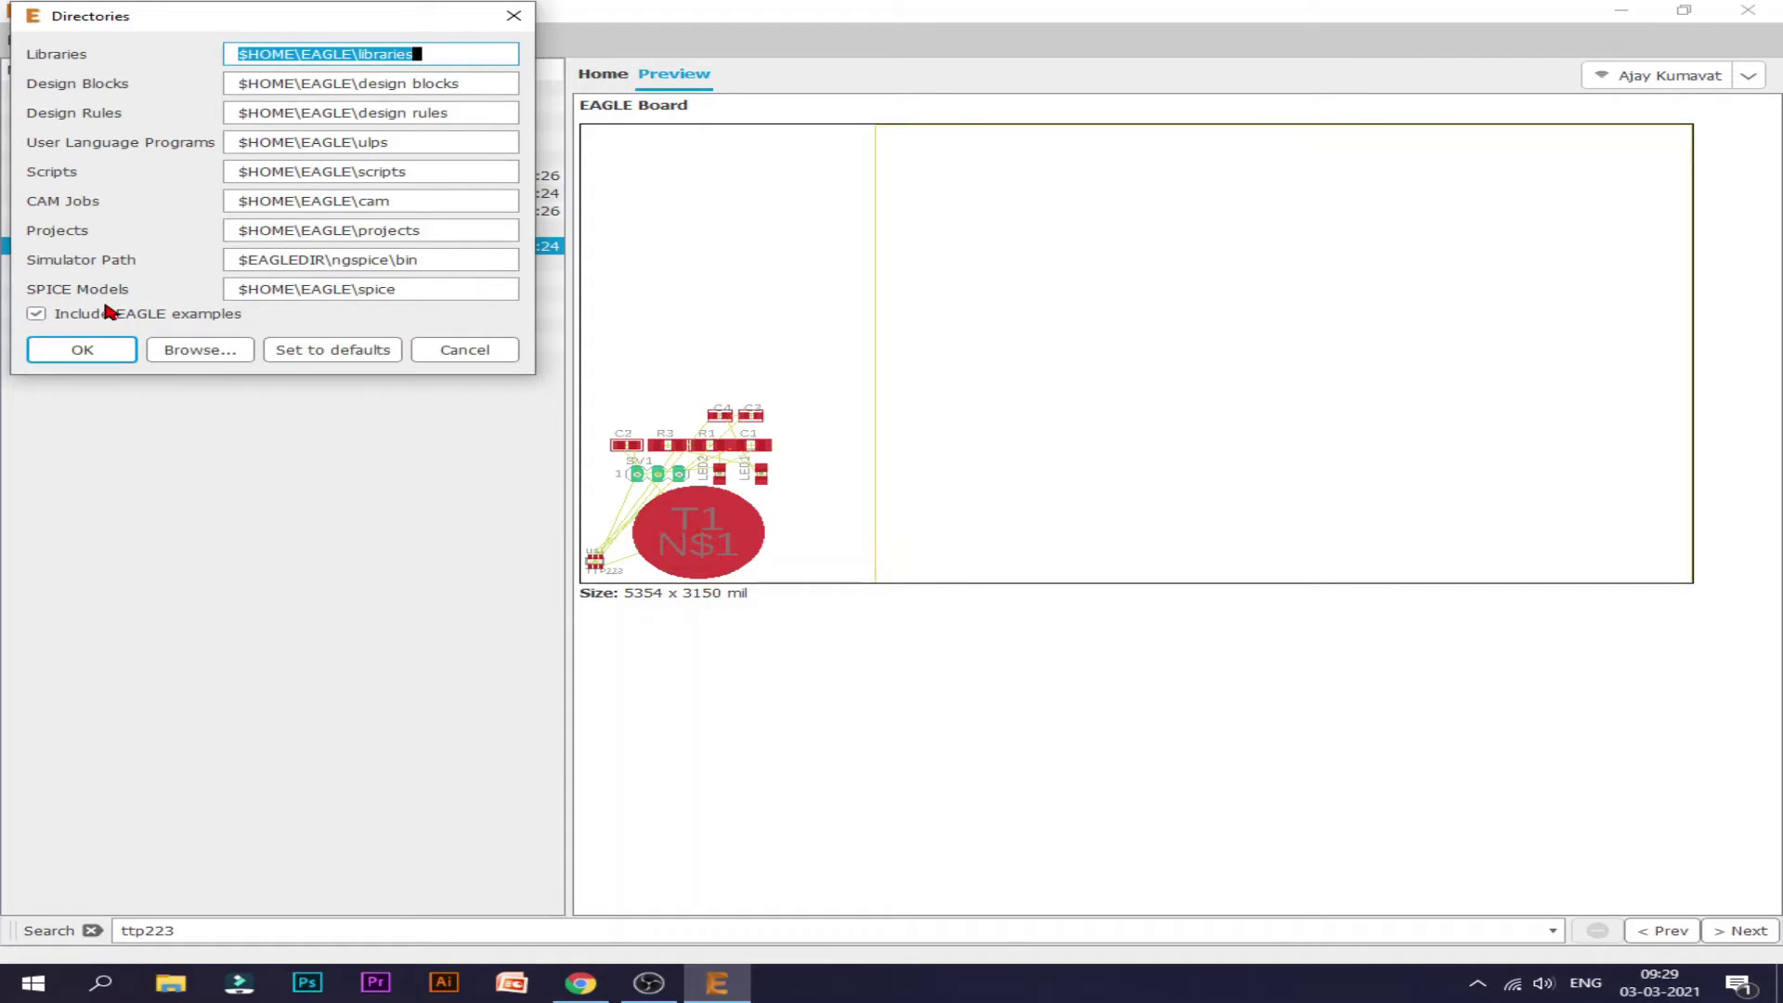
left_click_drag(469, 54, 234, 56)
left_click_drag(466, 82, 232, 82)
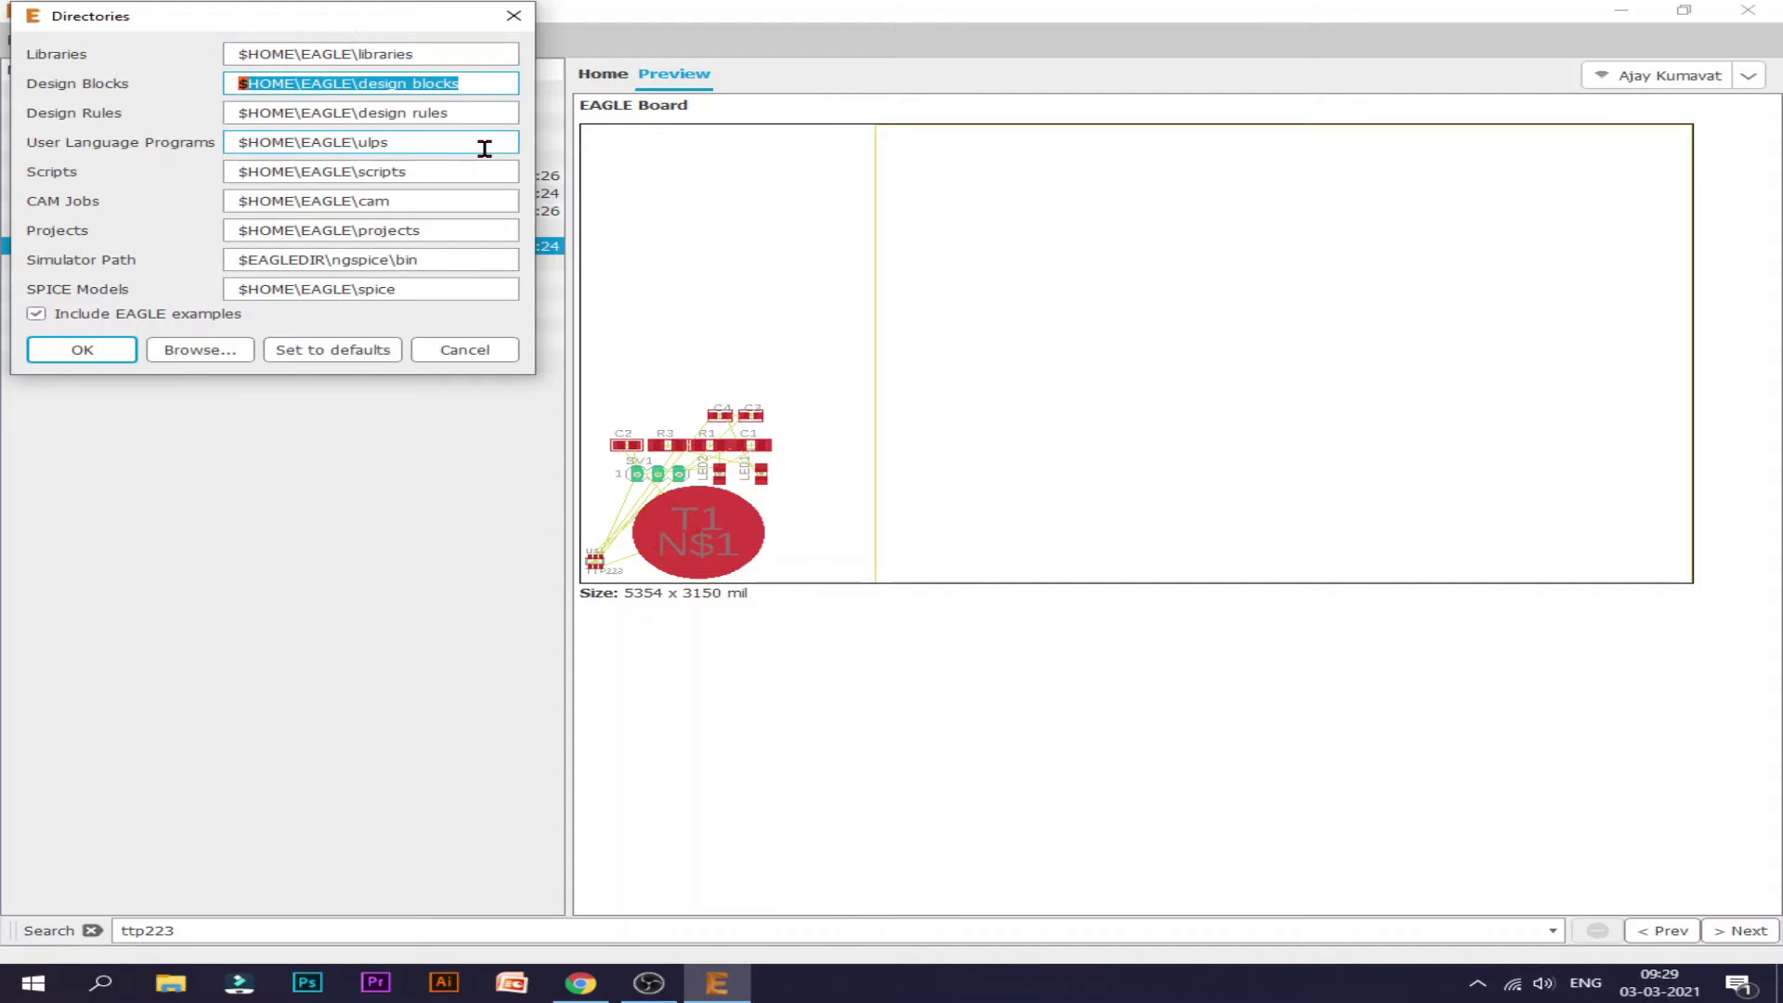
left_click(454, 114)
left_click_drag(454, 114, 215, 116)
left_click(413, 142)
left_click_drag(413, 142, 234, 142)
left_click(234, 142)
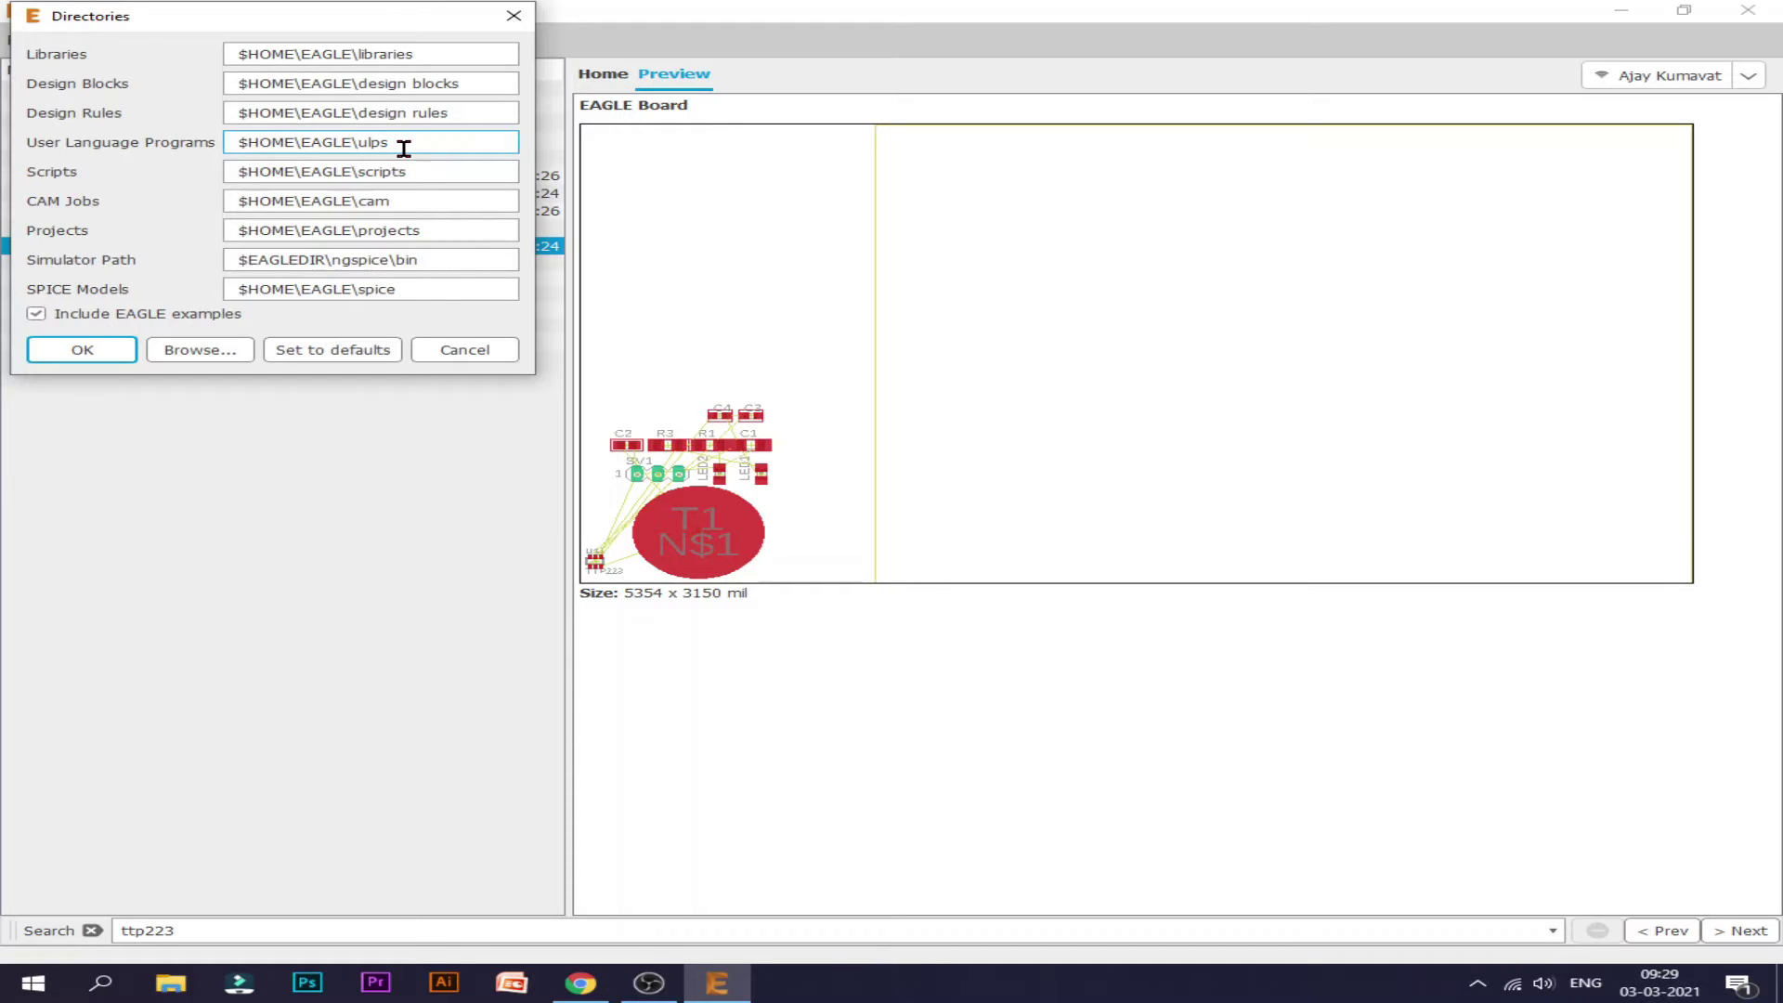
key("shift+Right")
Cancel the Directories dialog and bring up the Backup / Locking settings
left_click(464, 350)
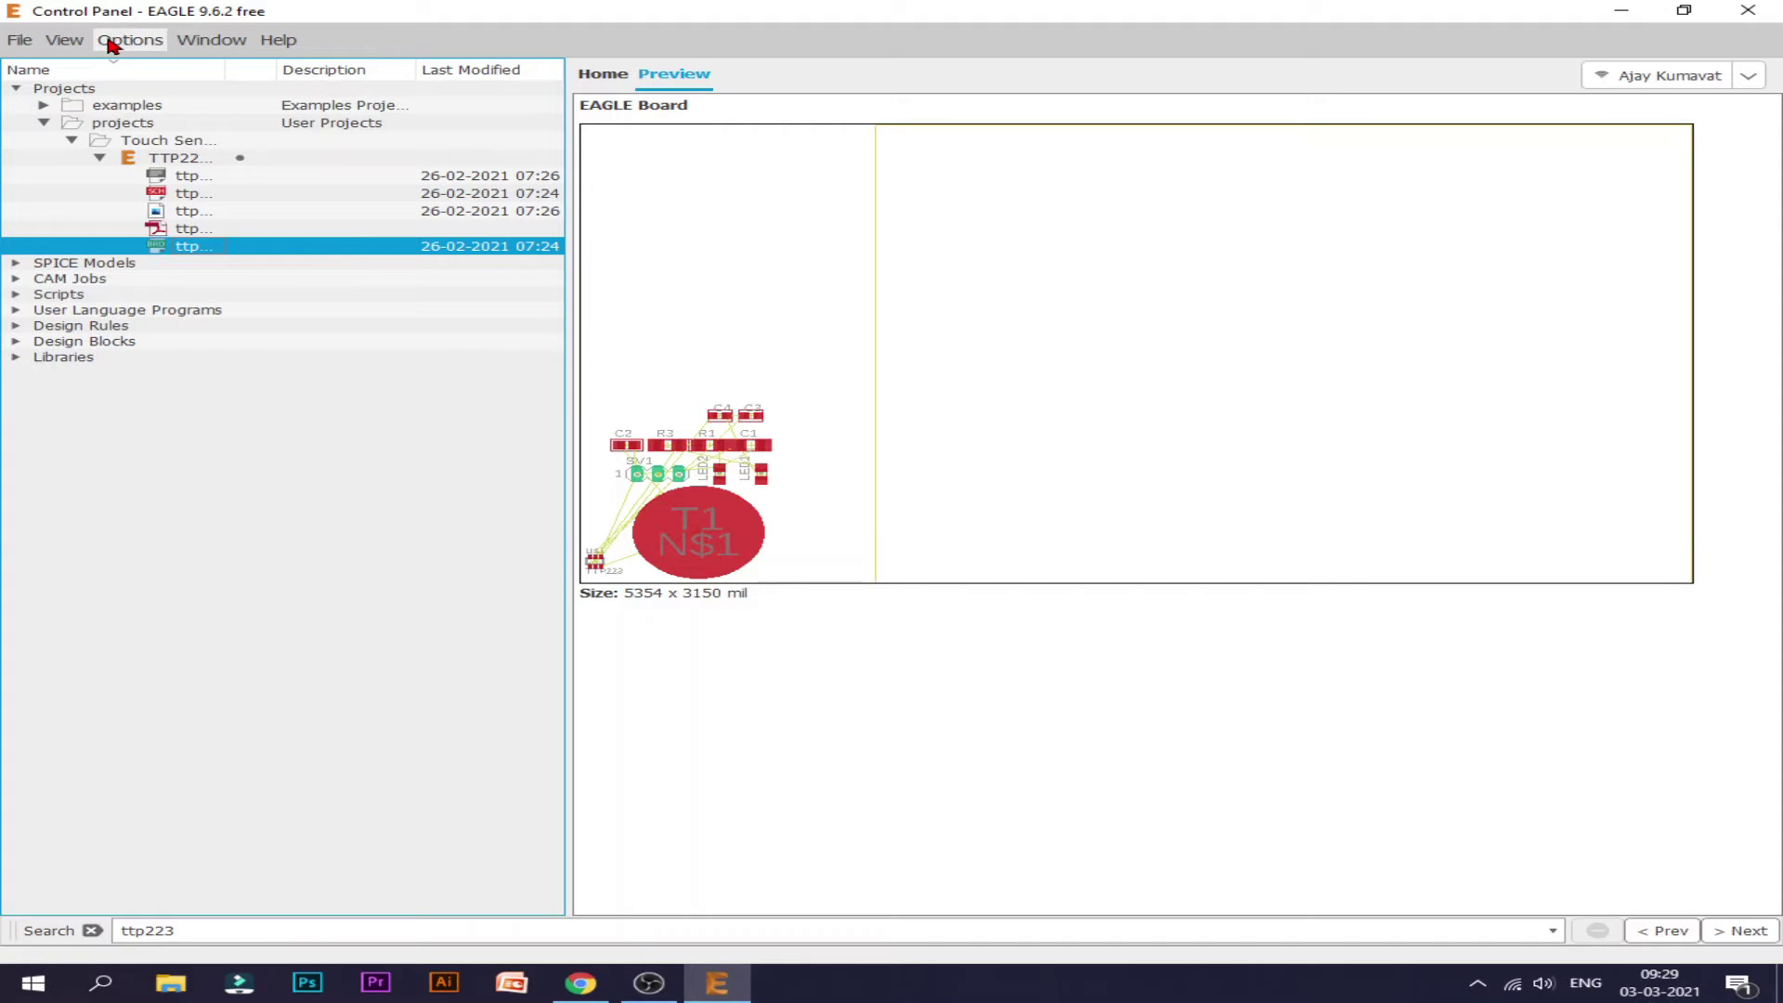
left_click(110, 43)
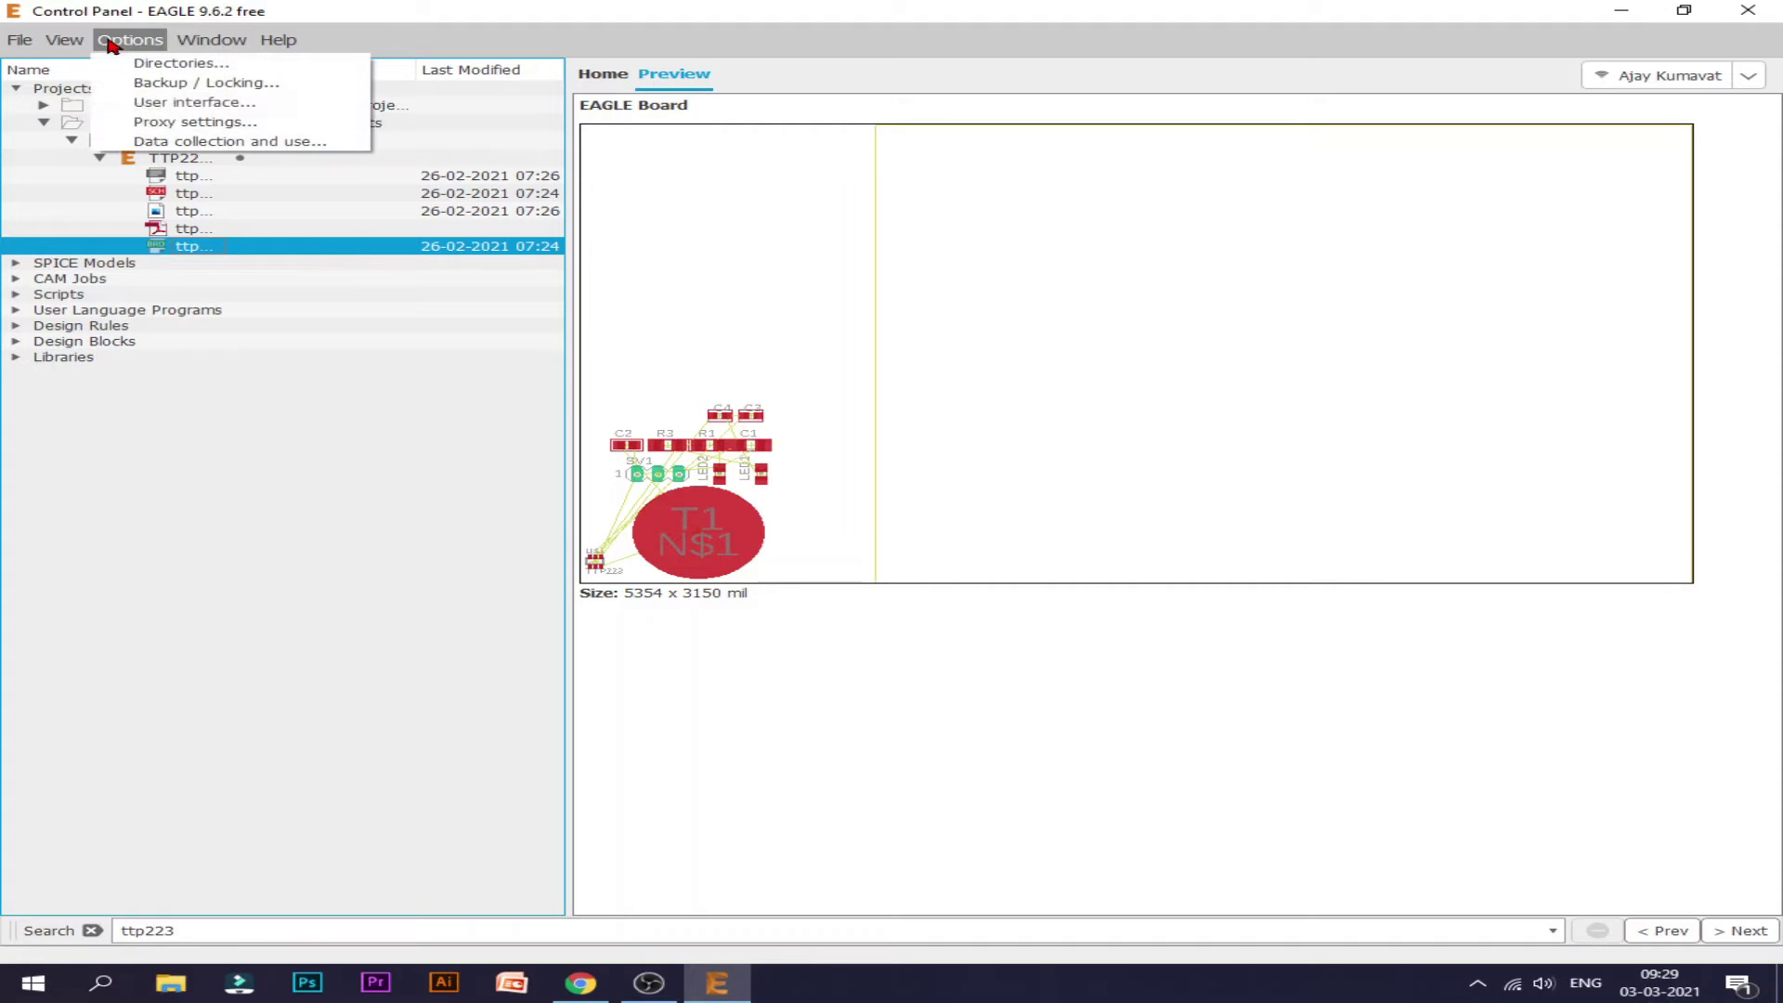
left_click(176, 87)
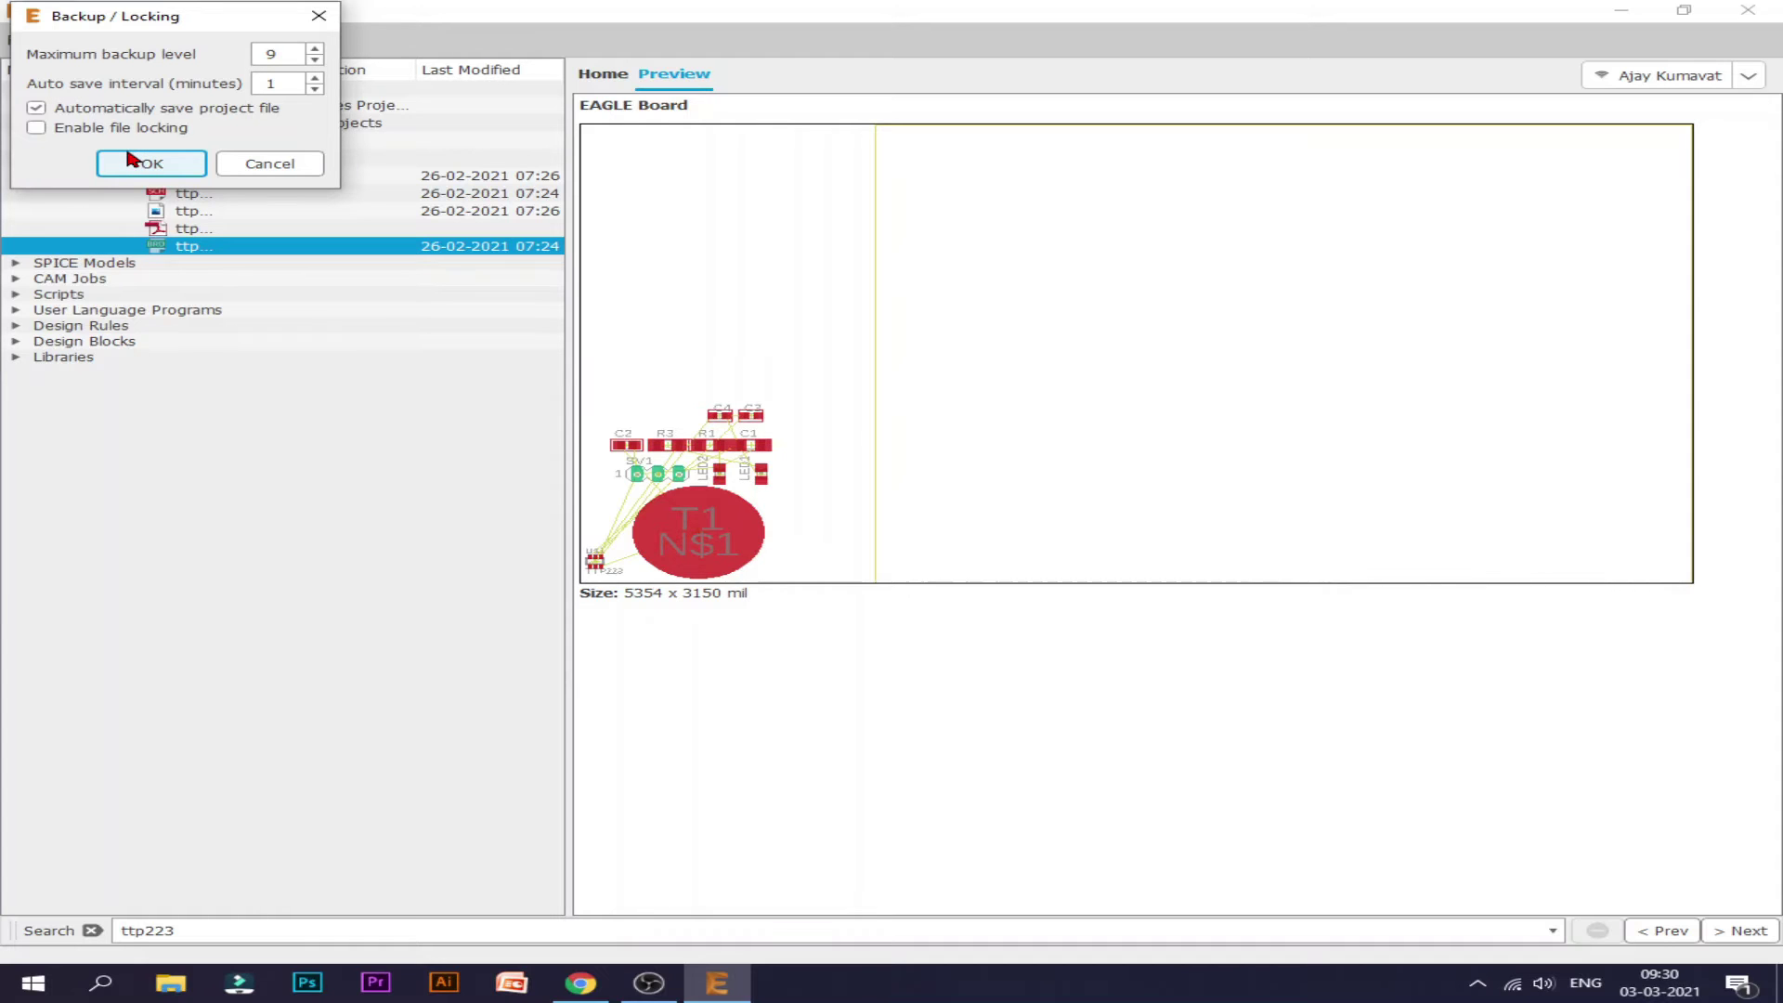
left_click(260, 159)
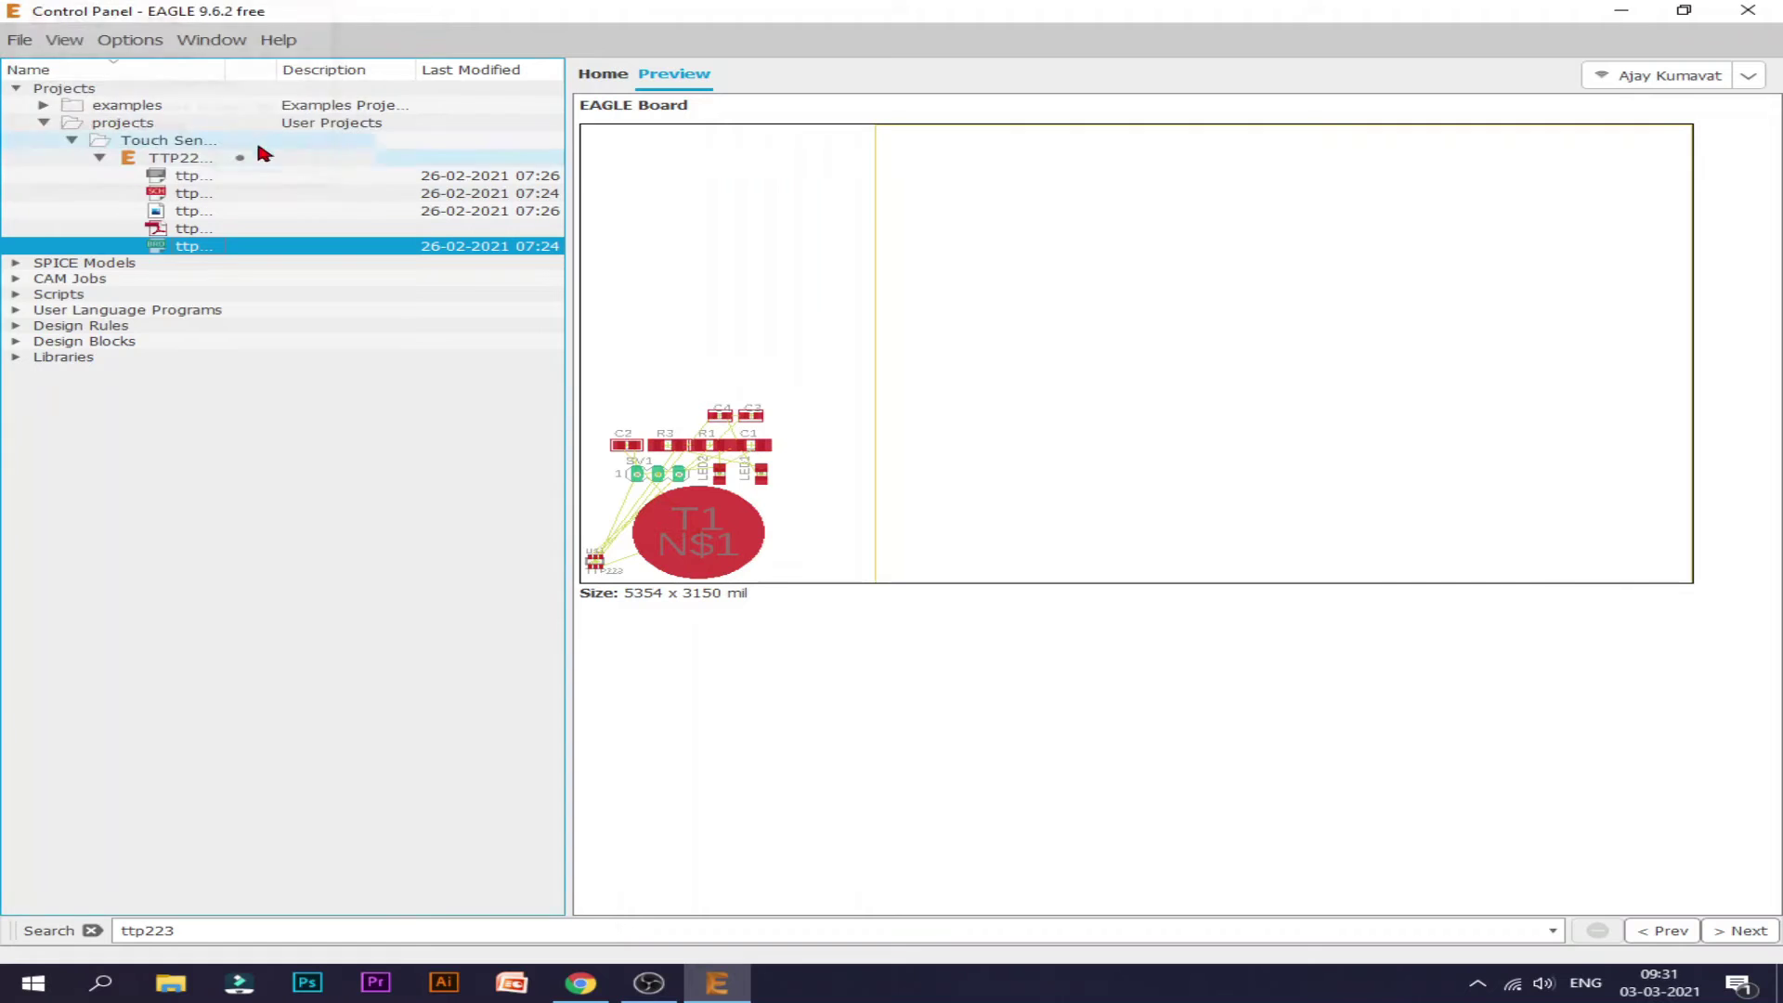
left_click(116, 41)
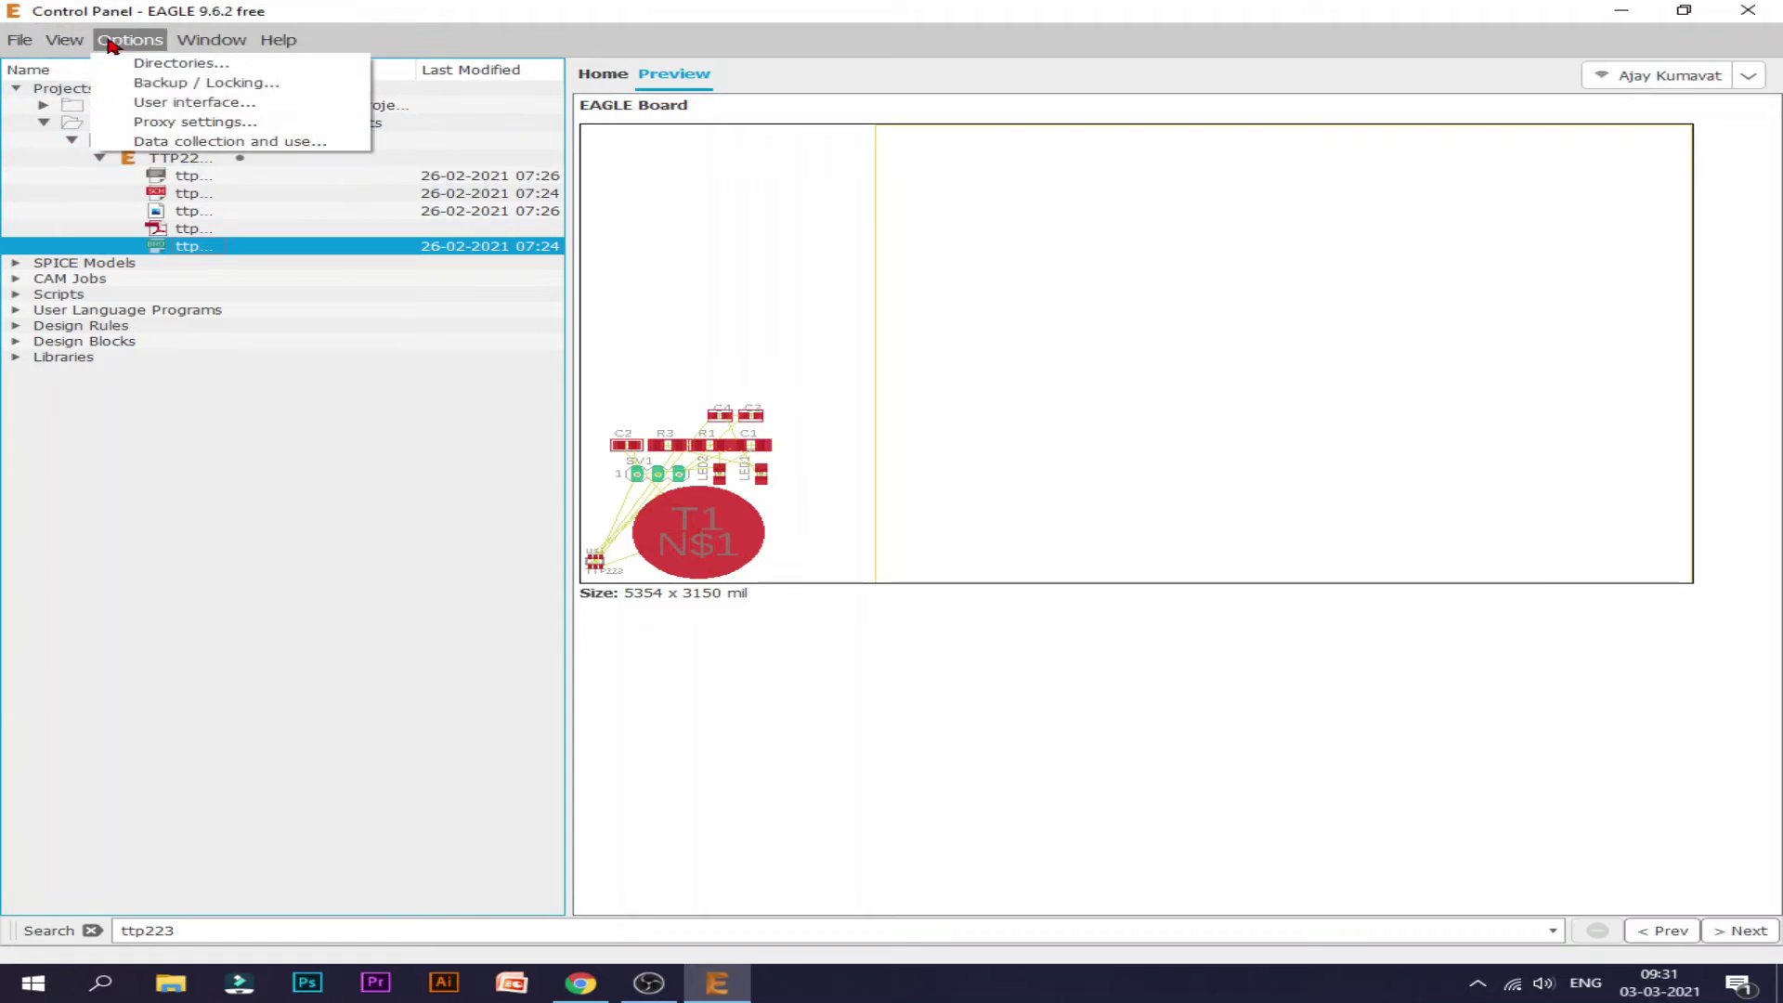
left_click(224, 106)
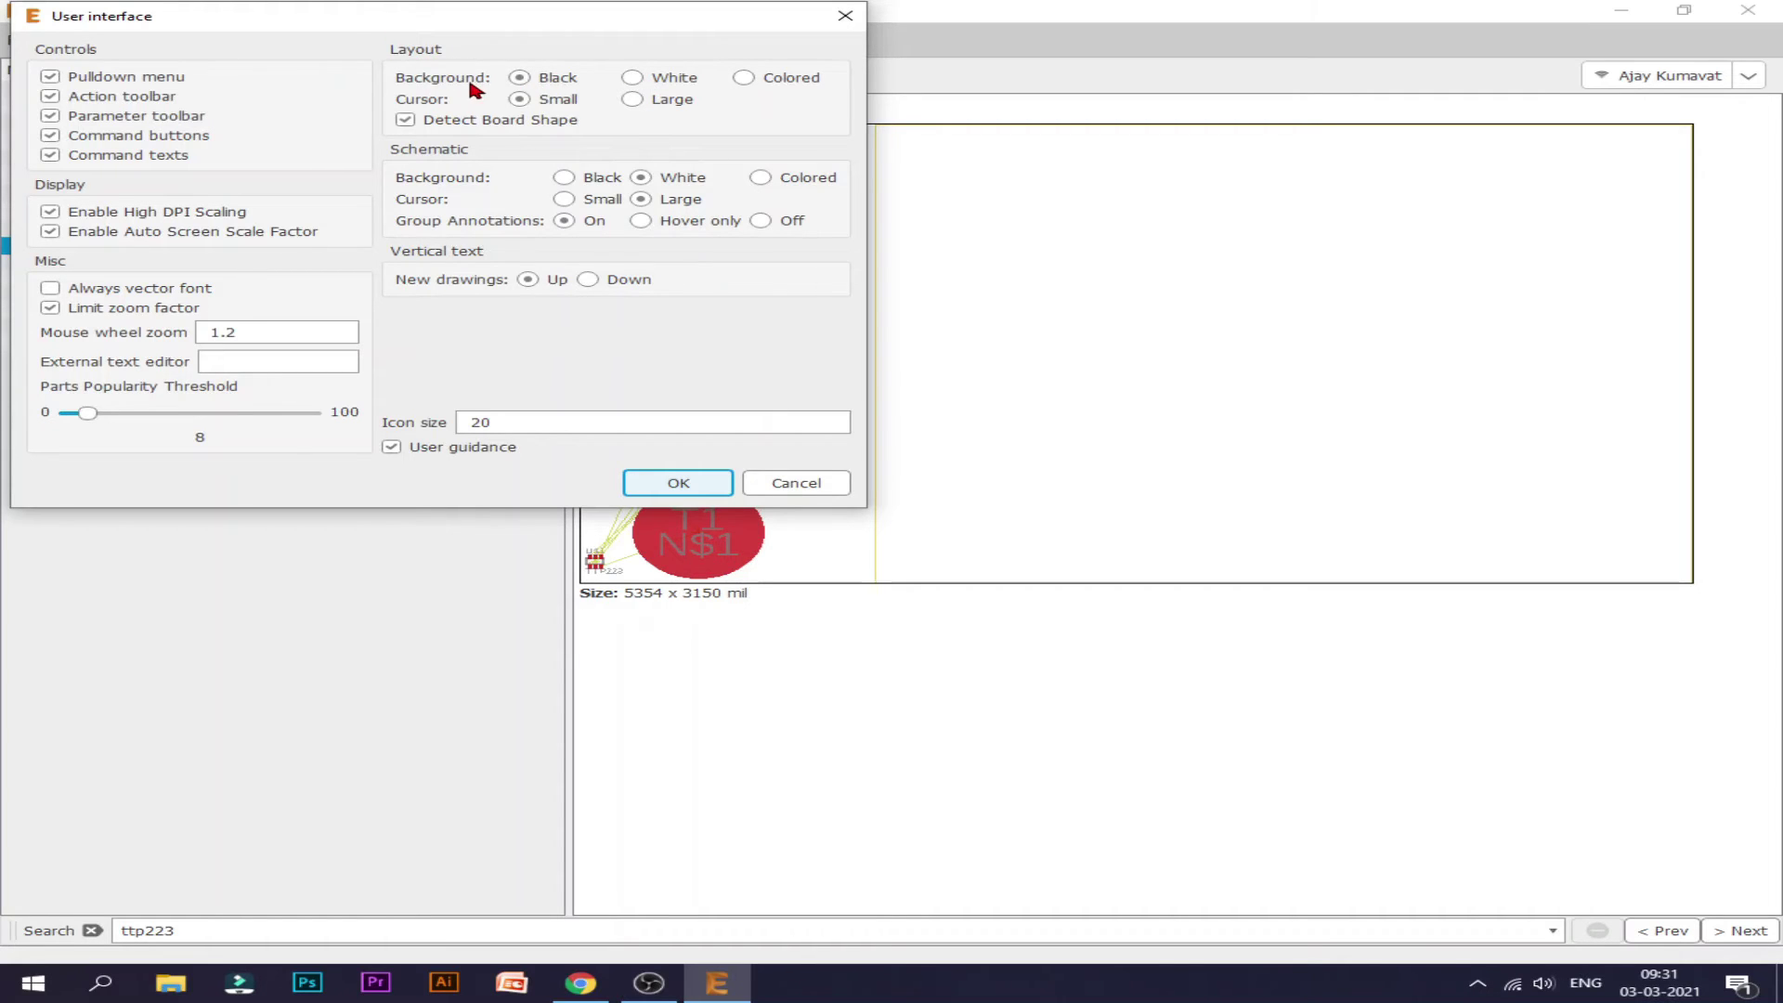
left_click(631, 80)
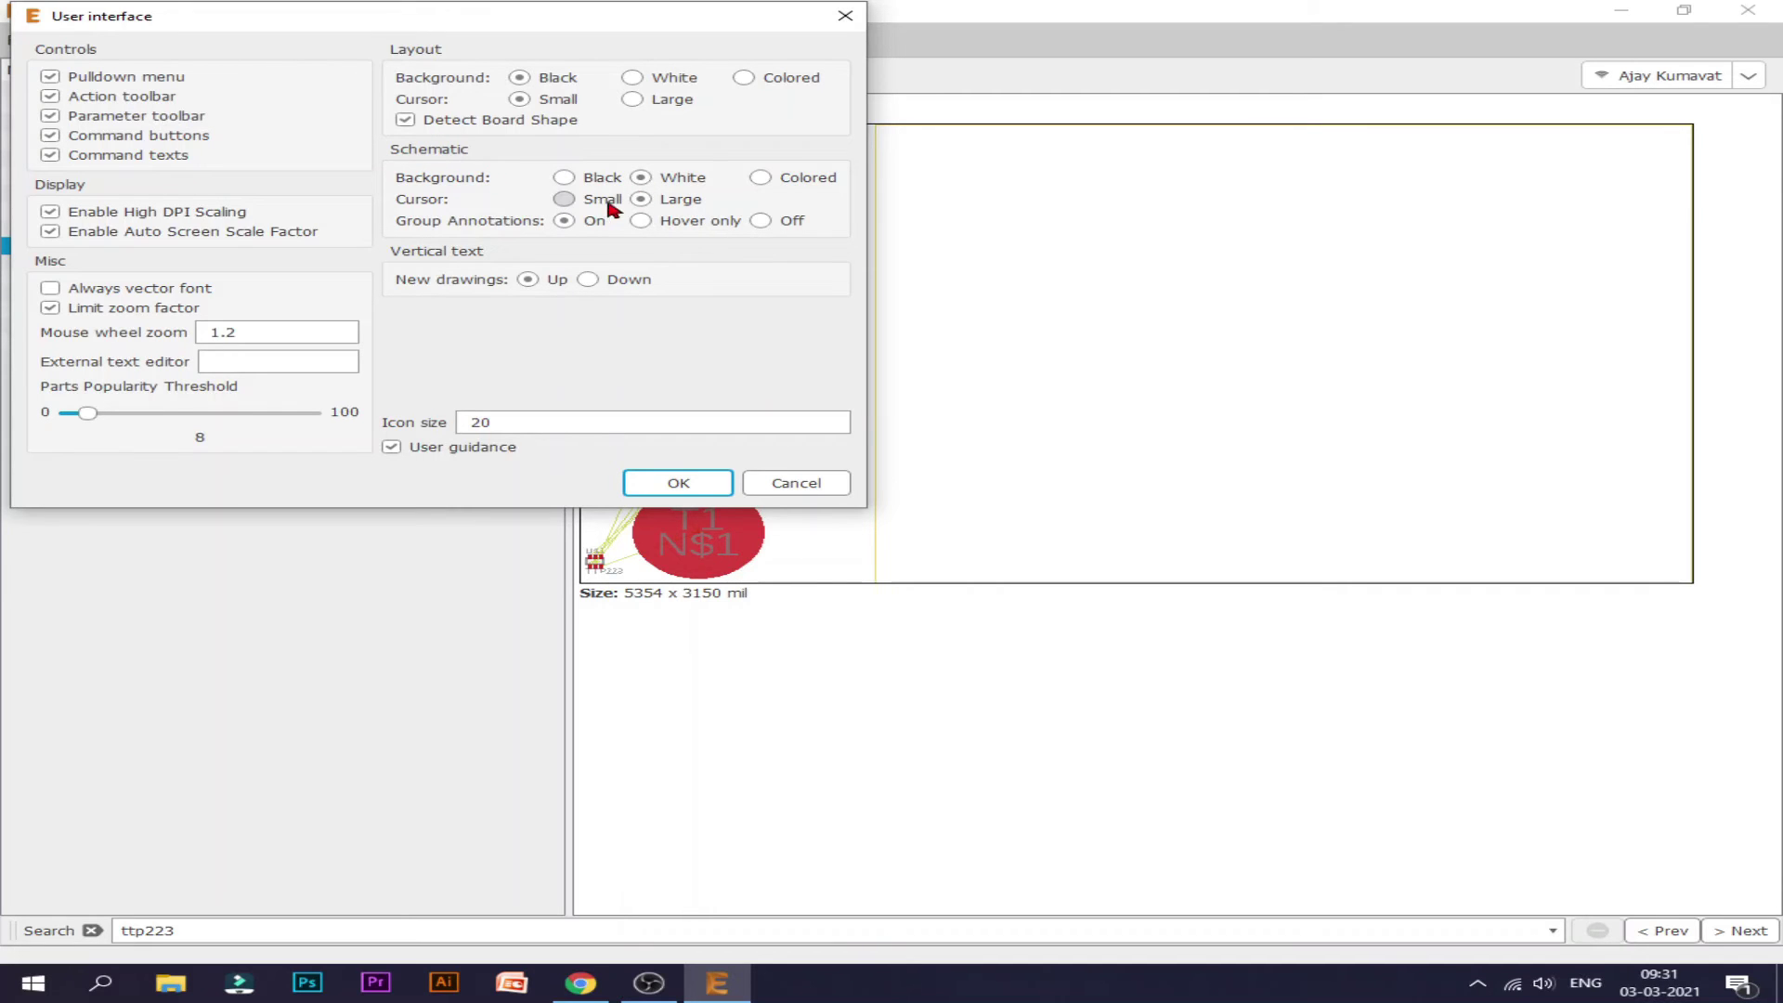
left_click(564, 177)
left_click(641, 178)
left_click(762, 178)
left_click(564, 177)
left_click(641, 178)
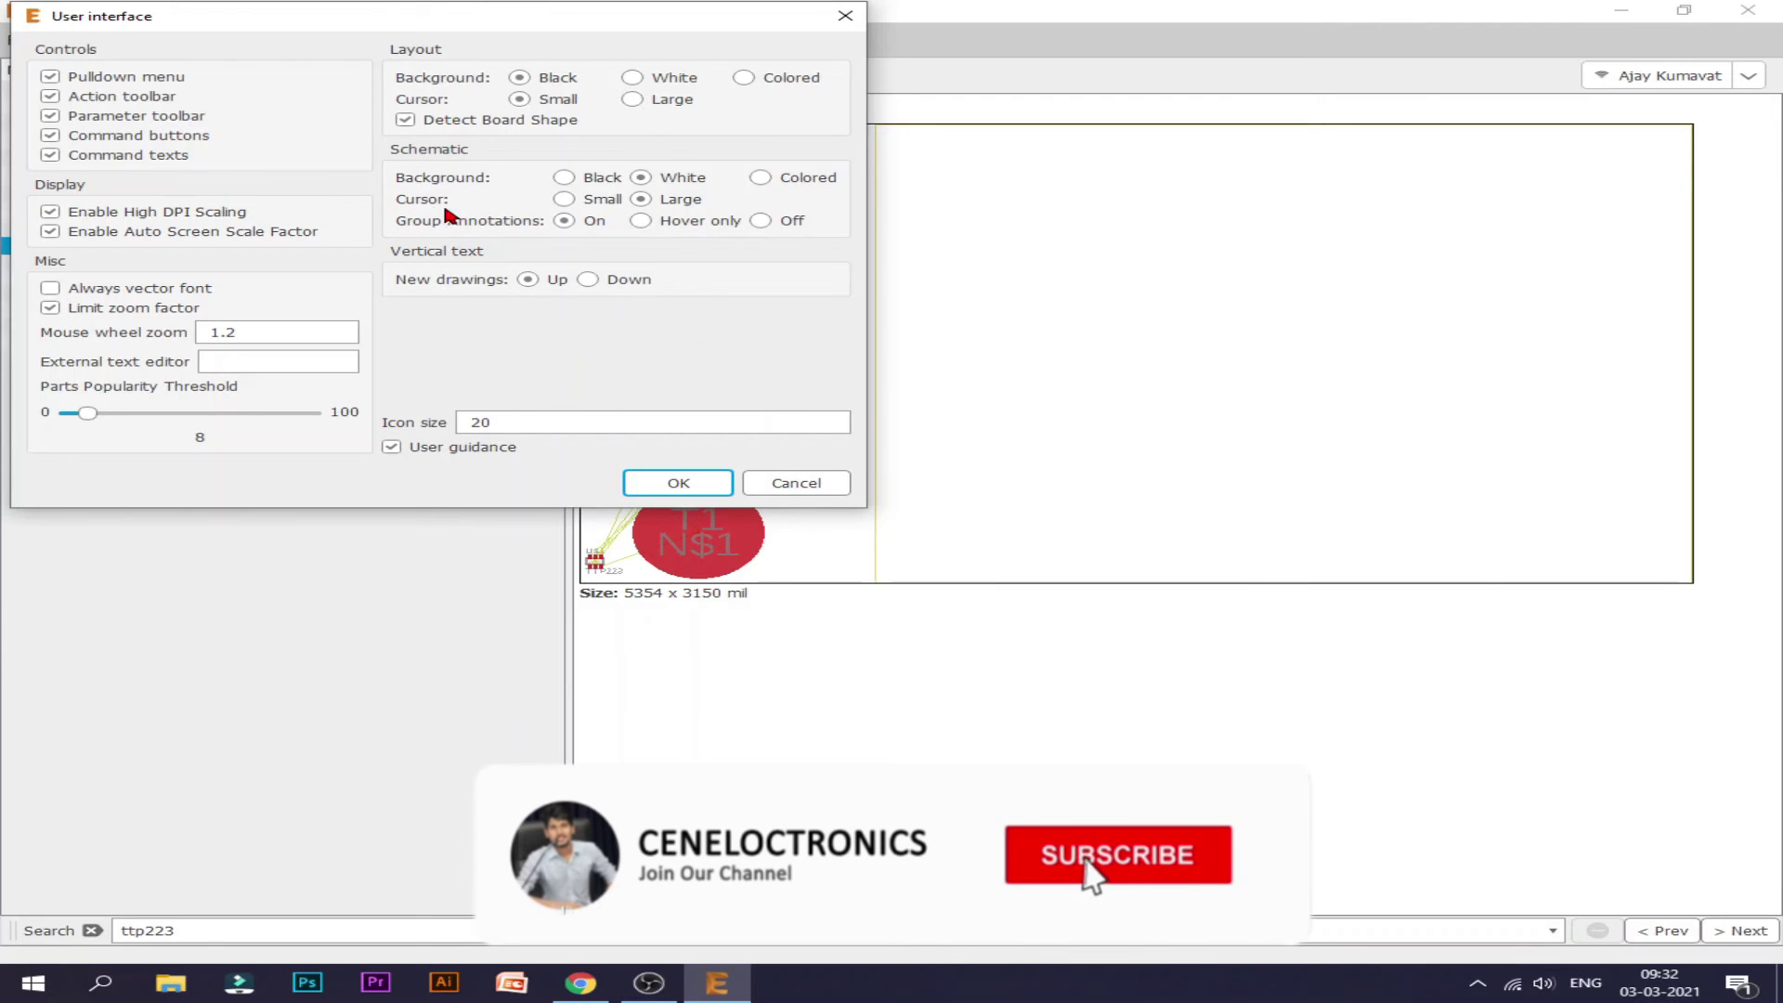
left_click(632, 99)
left_click(543, 109)
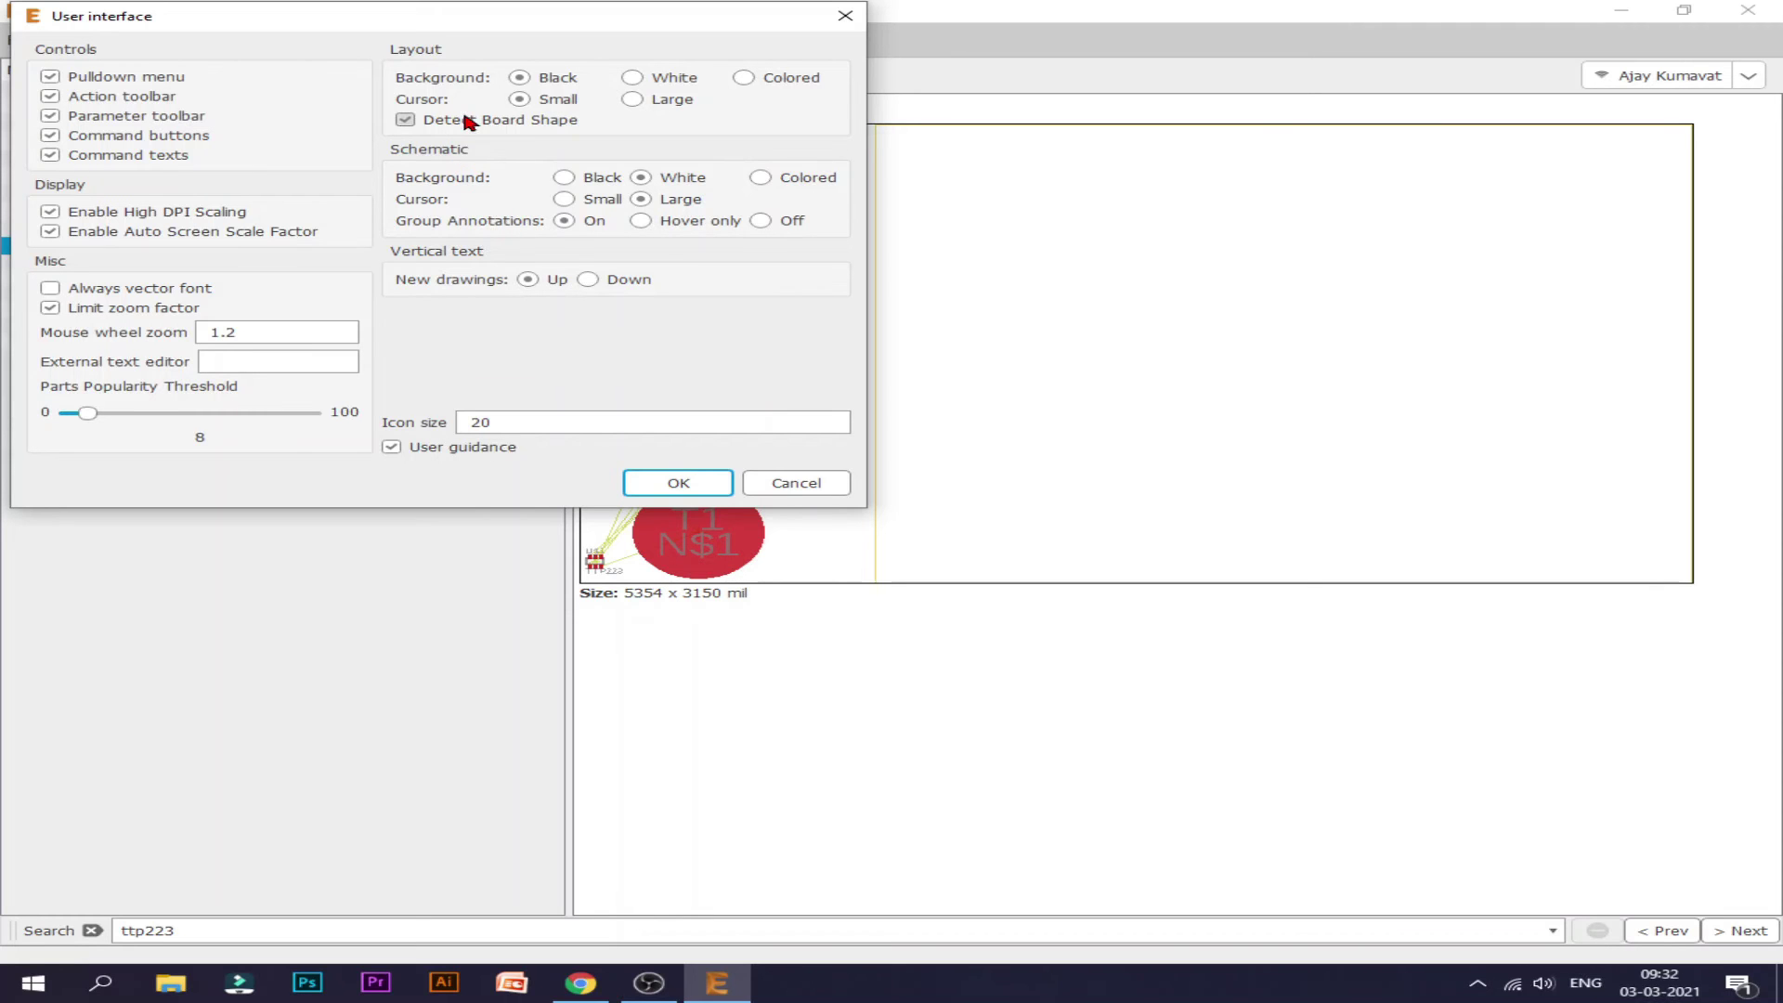
left_click(674, 487)
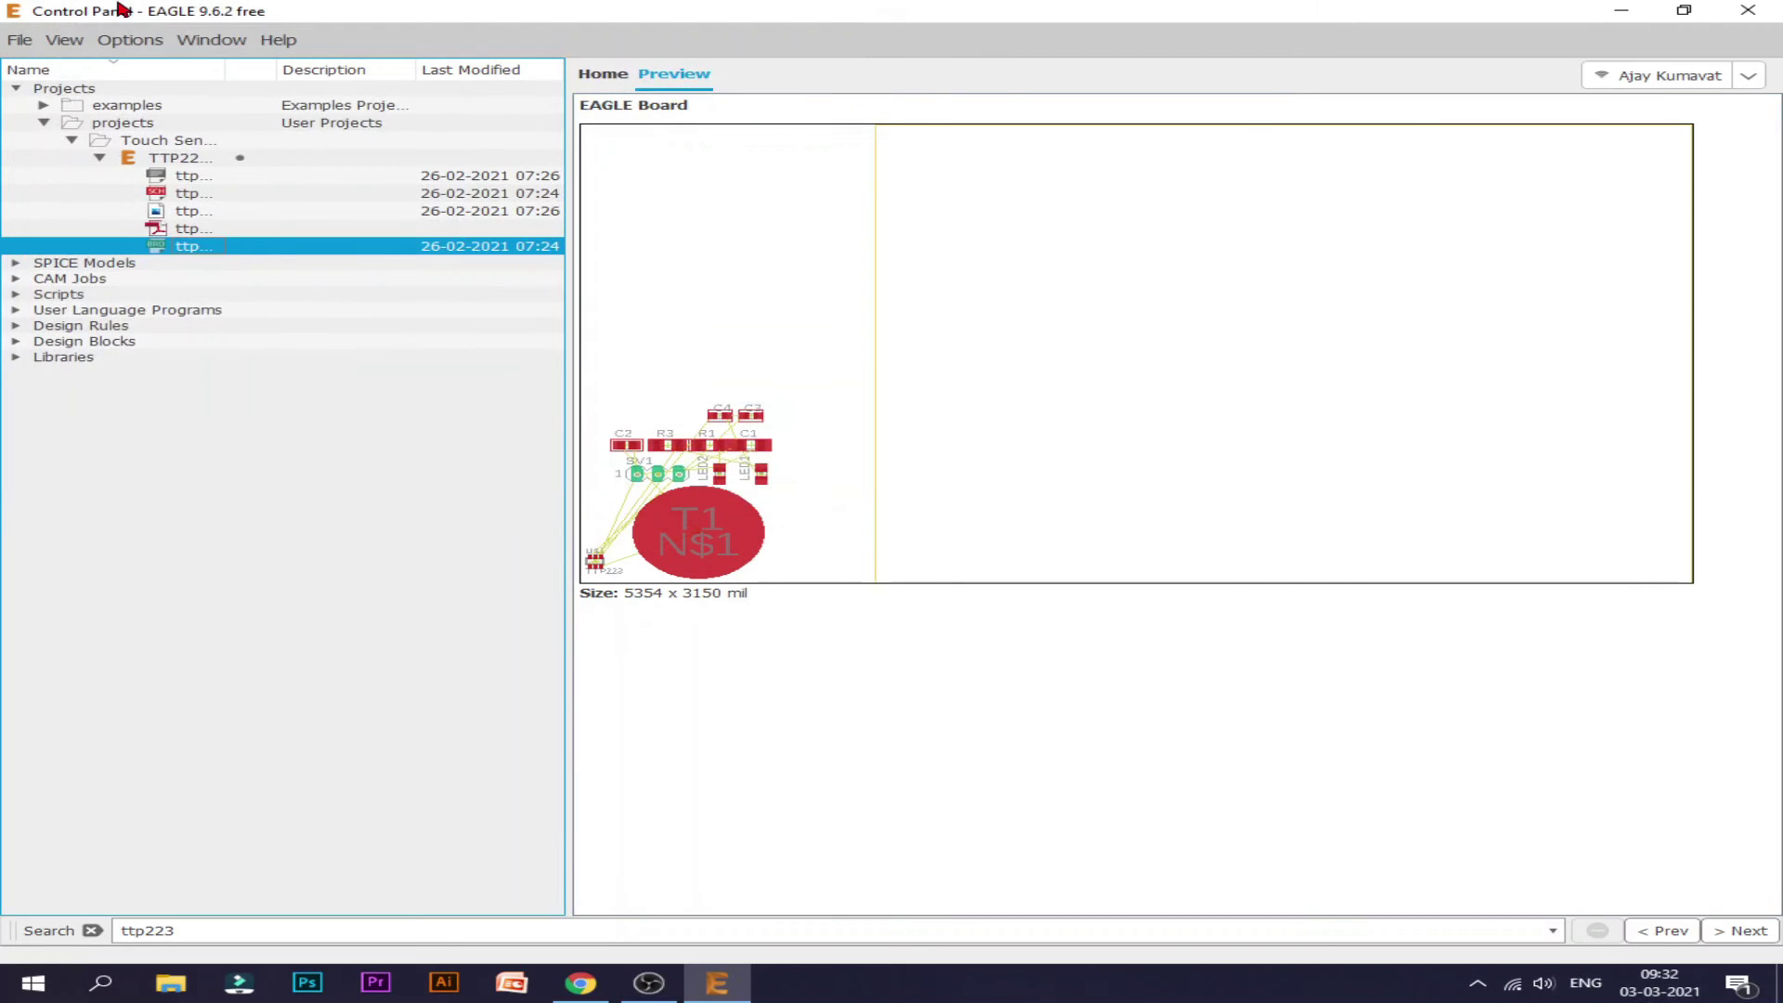
View the Proxy settings (system settings, port 8080), close them, and reopen the Options menu
left_click(132, 40)
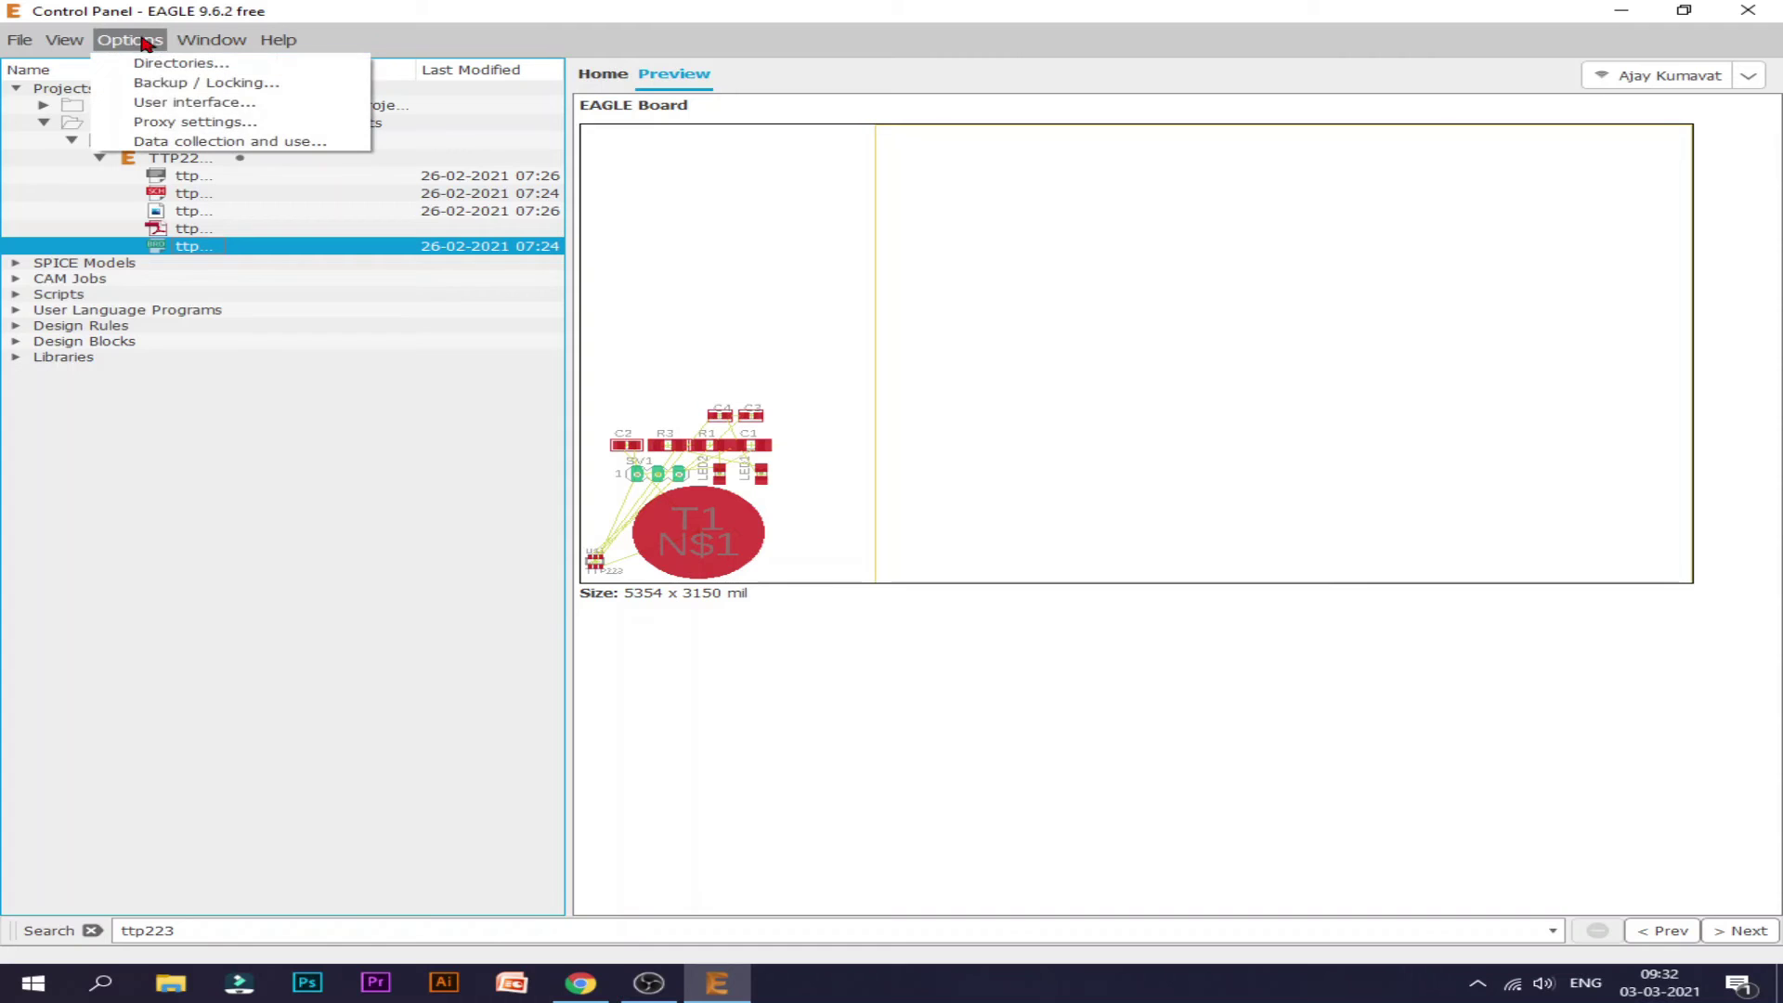
left_click(162, 124)
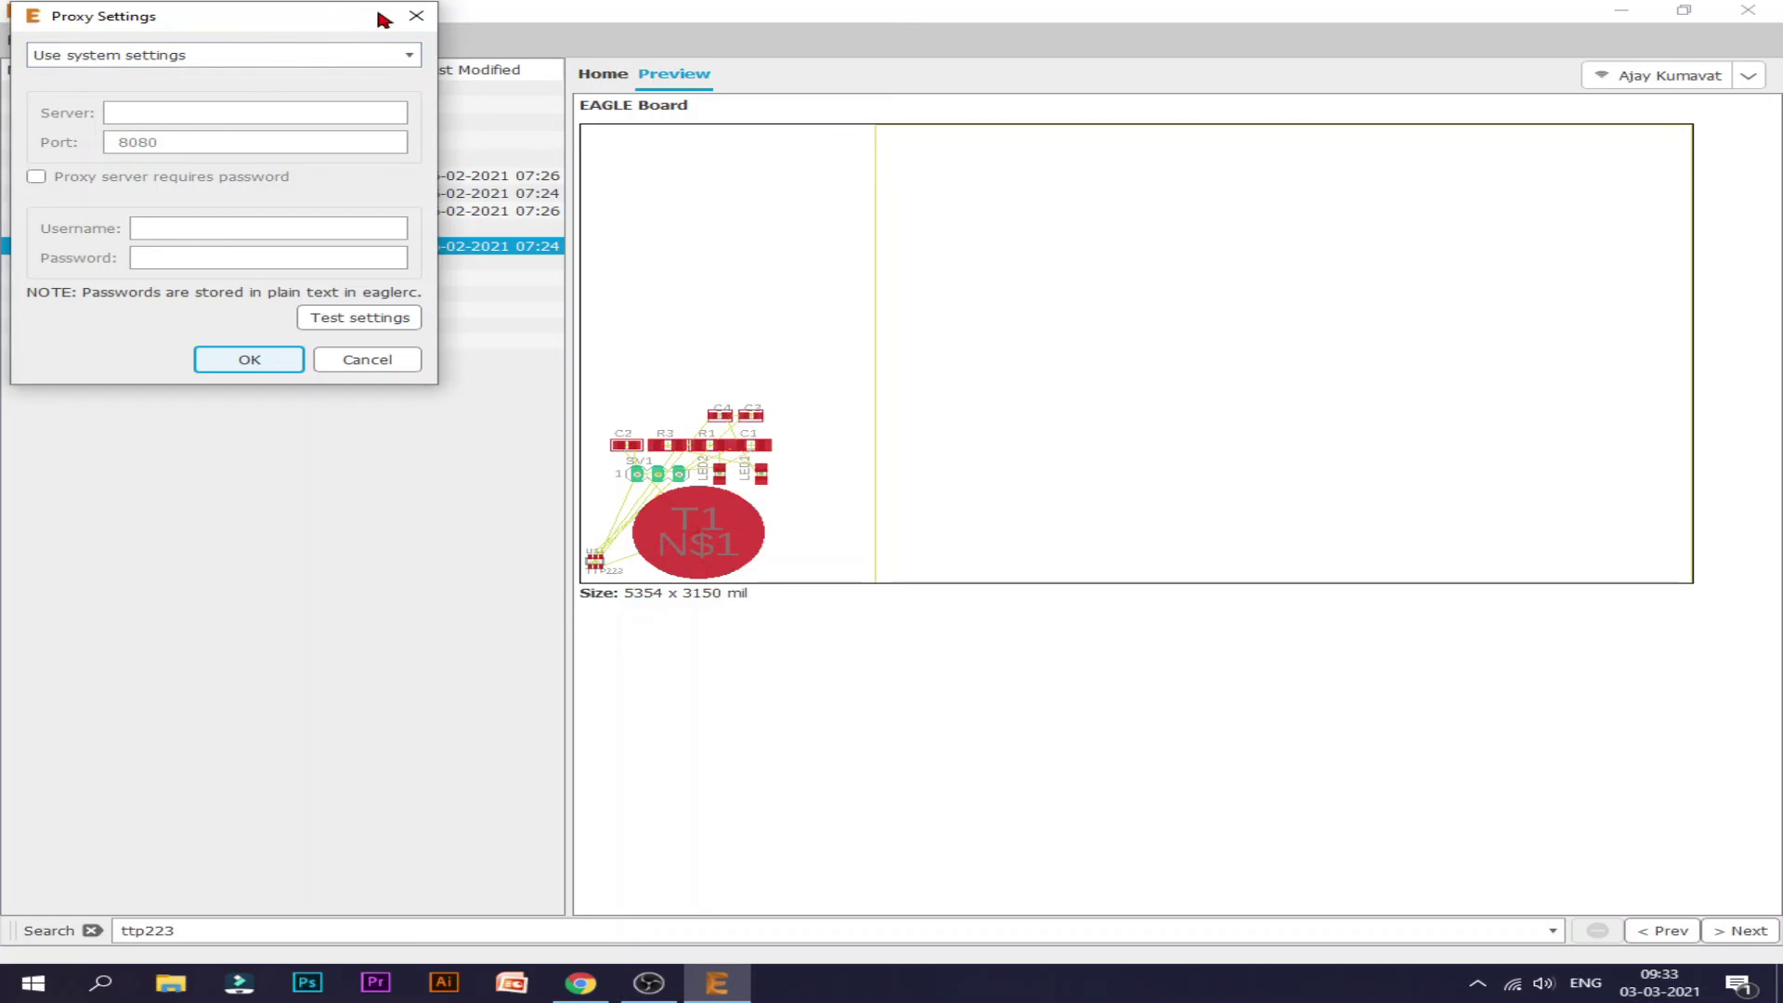
left_click(405, 15)
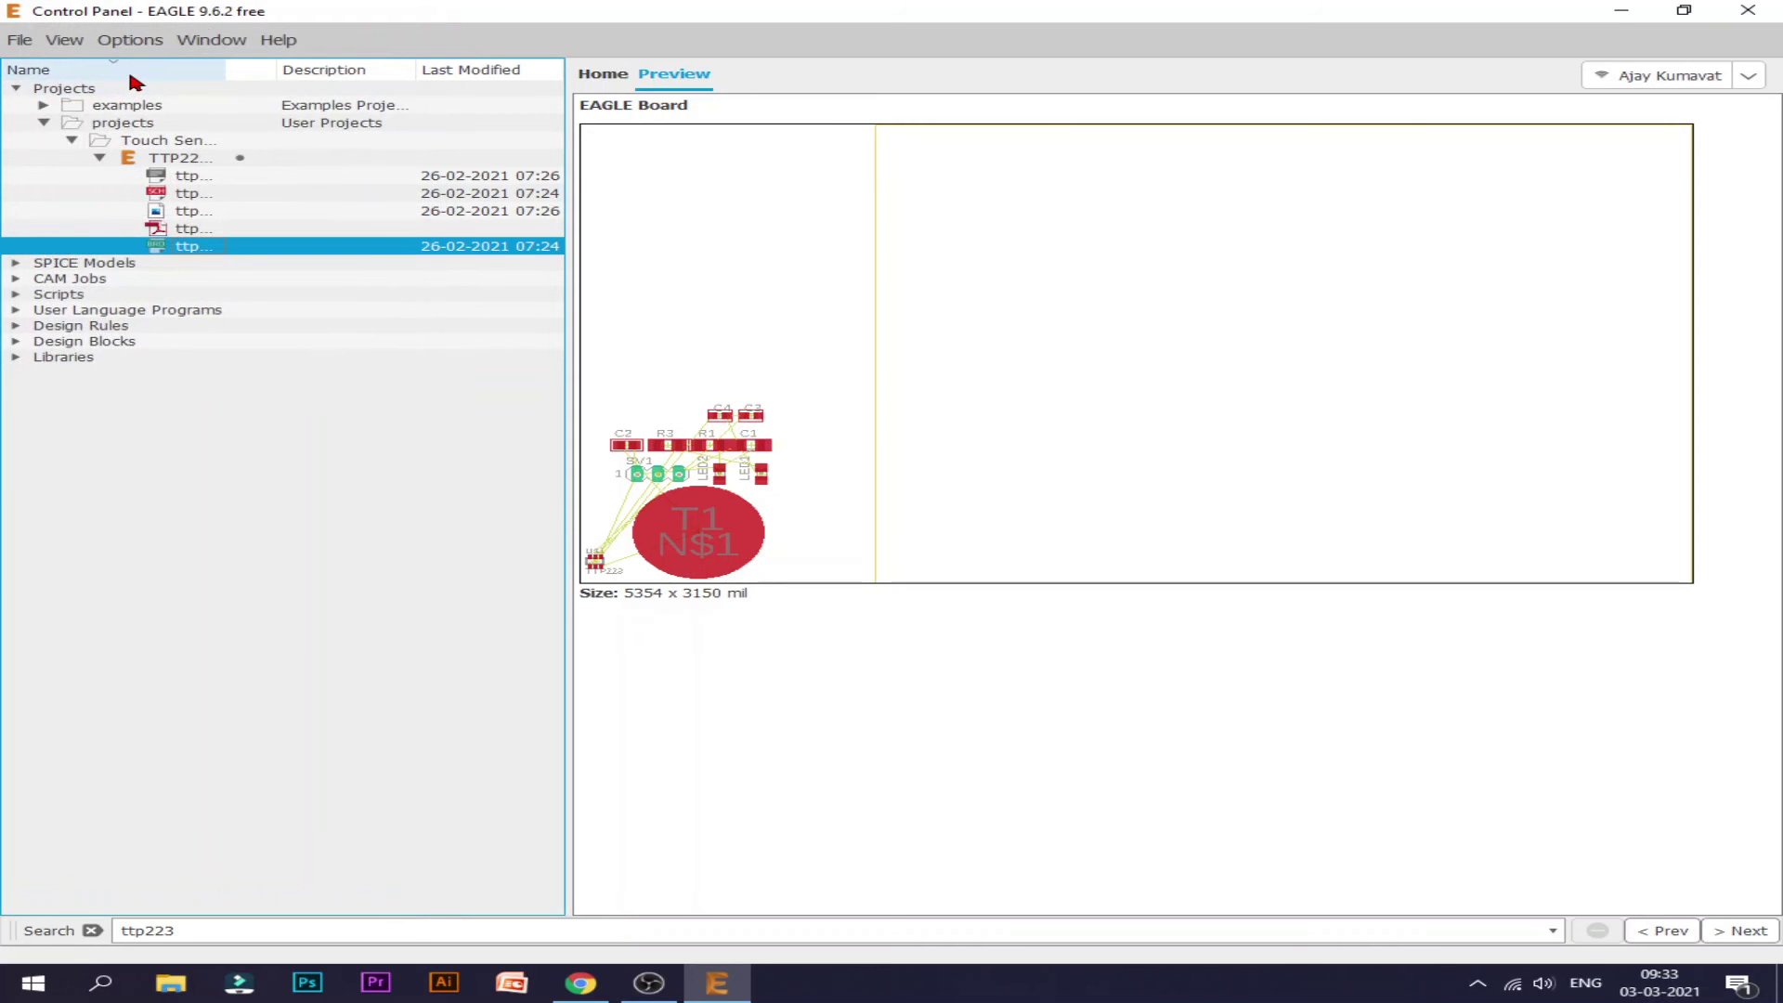
left_click(130, 40)
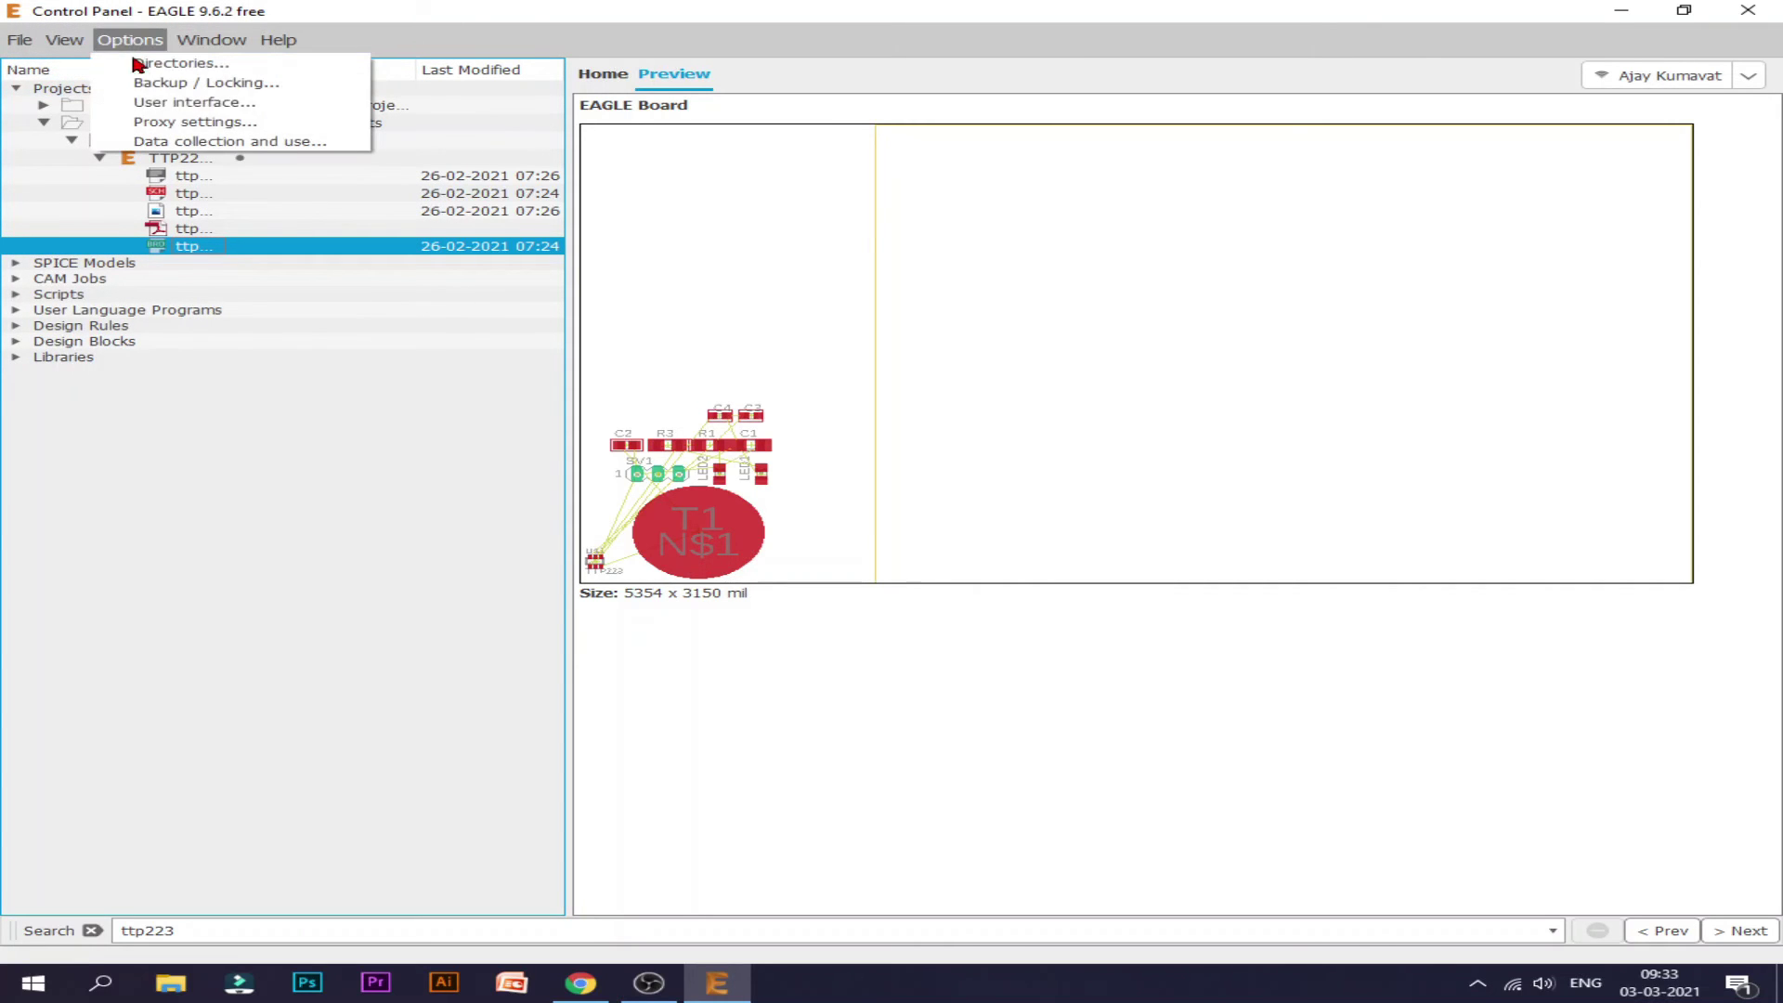
Cancel Proxy settings, then confirm Data collection and use with both analytics and cloud usage enabled
left_click(188, 124)
left_click(367, 360)
left_click(130, 40)
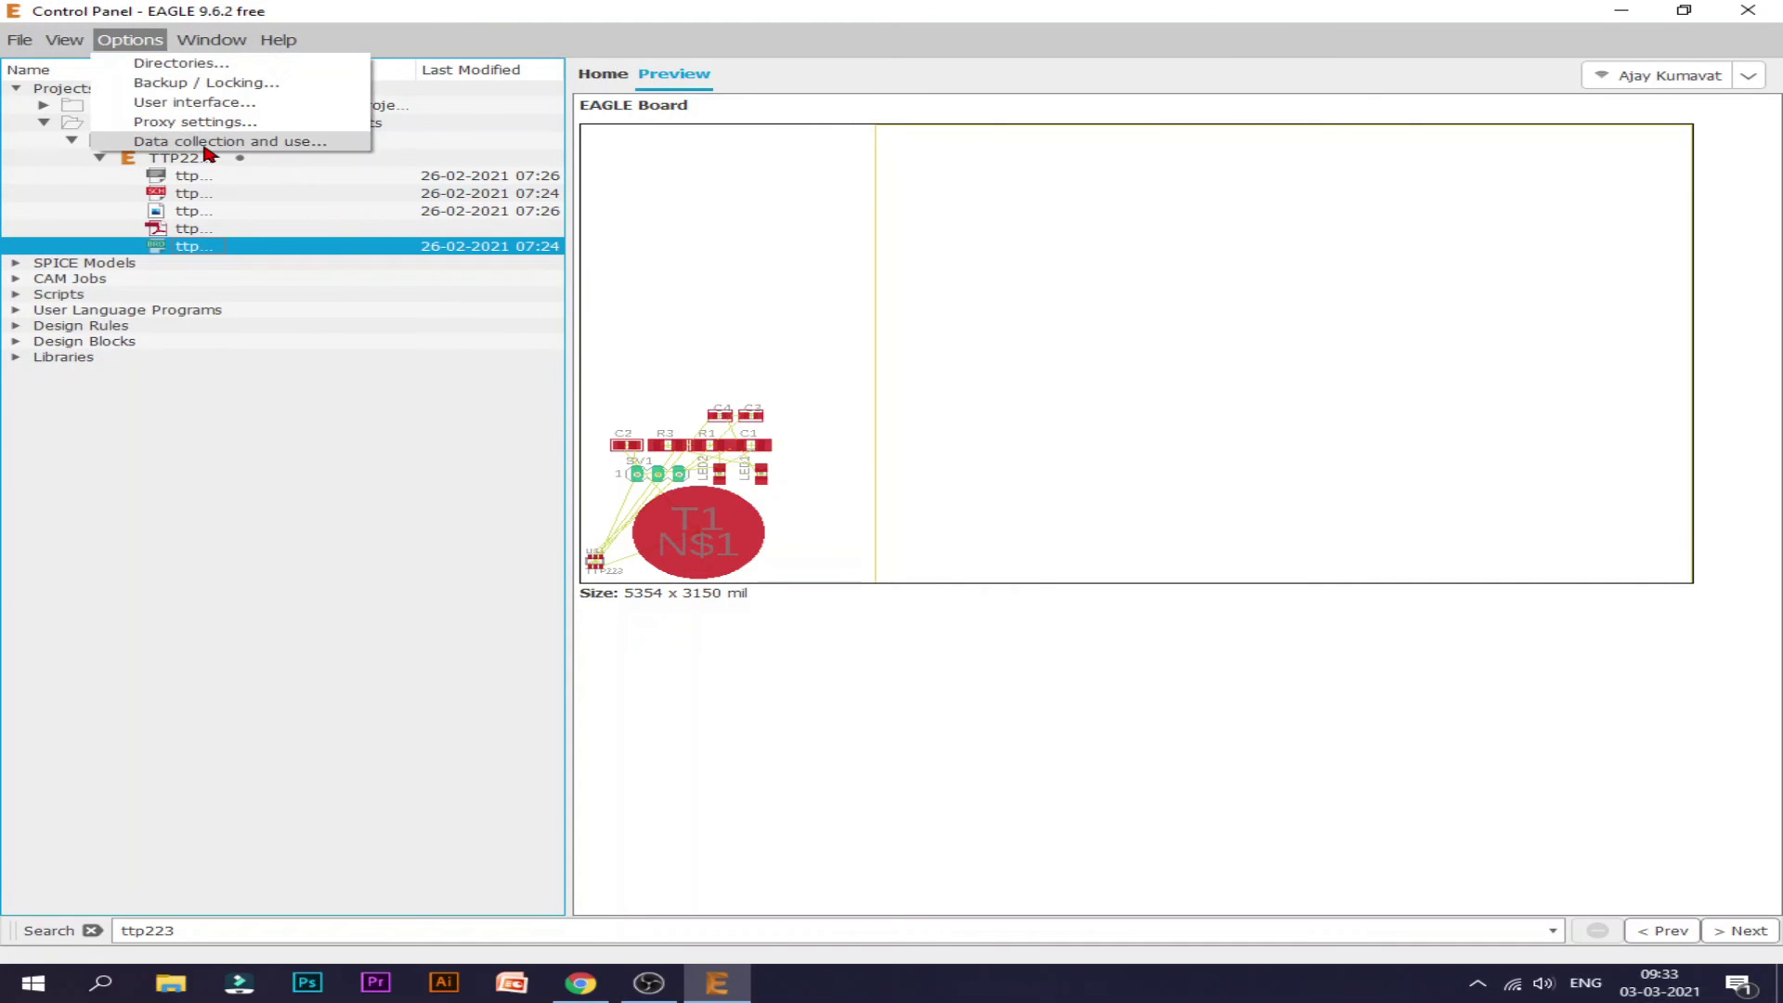
left_click(205, 144)
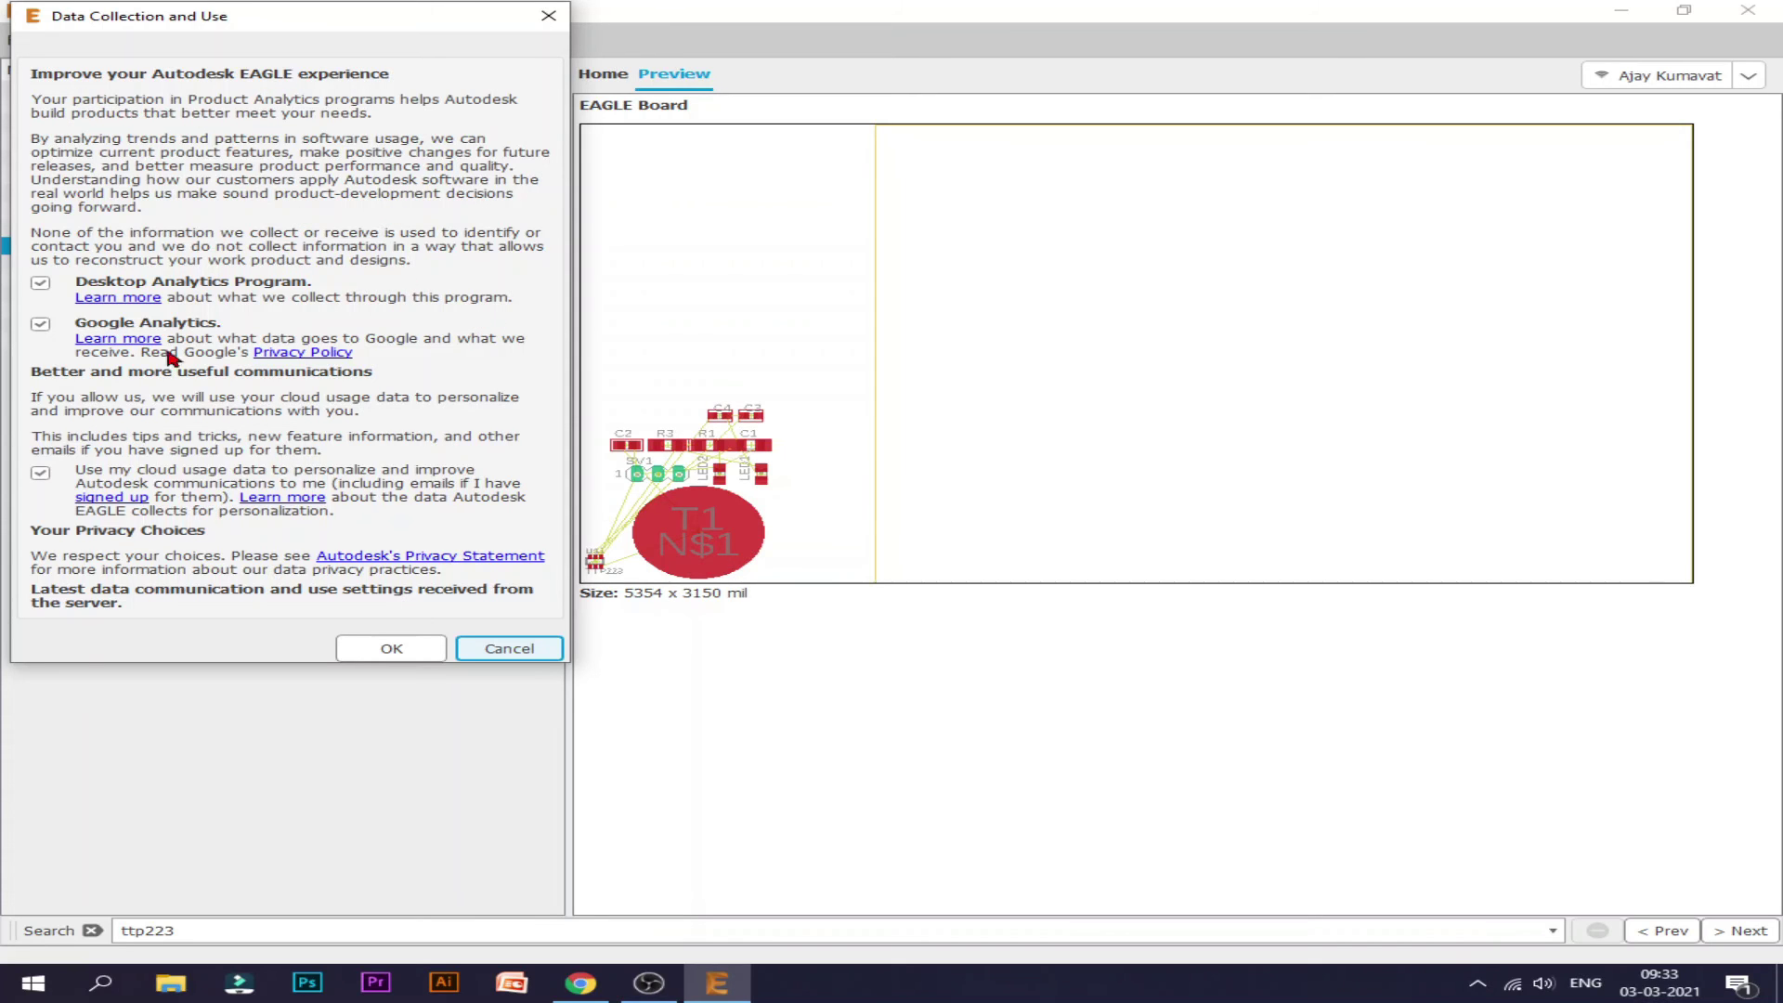
left_click(408, 648)
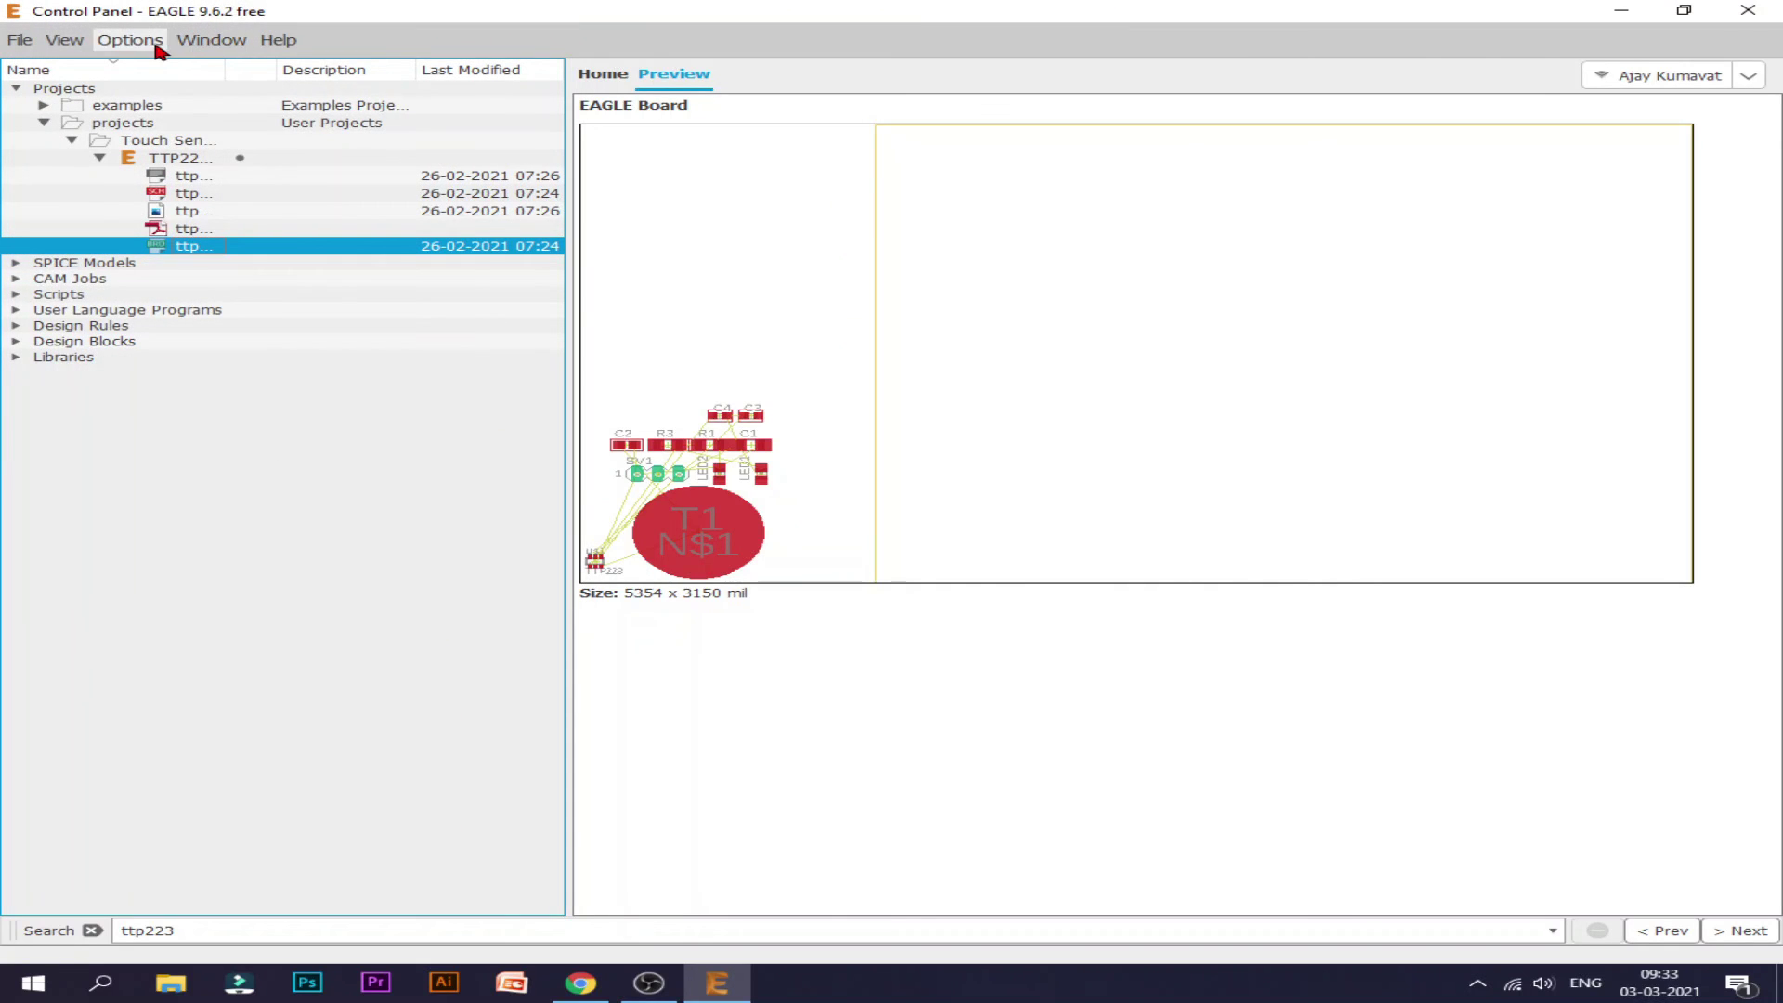
Show the Options menu listing Directories, Backup / Locking, User interface, Proxy and Data collection
left_click(158, 51)
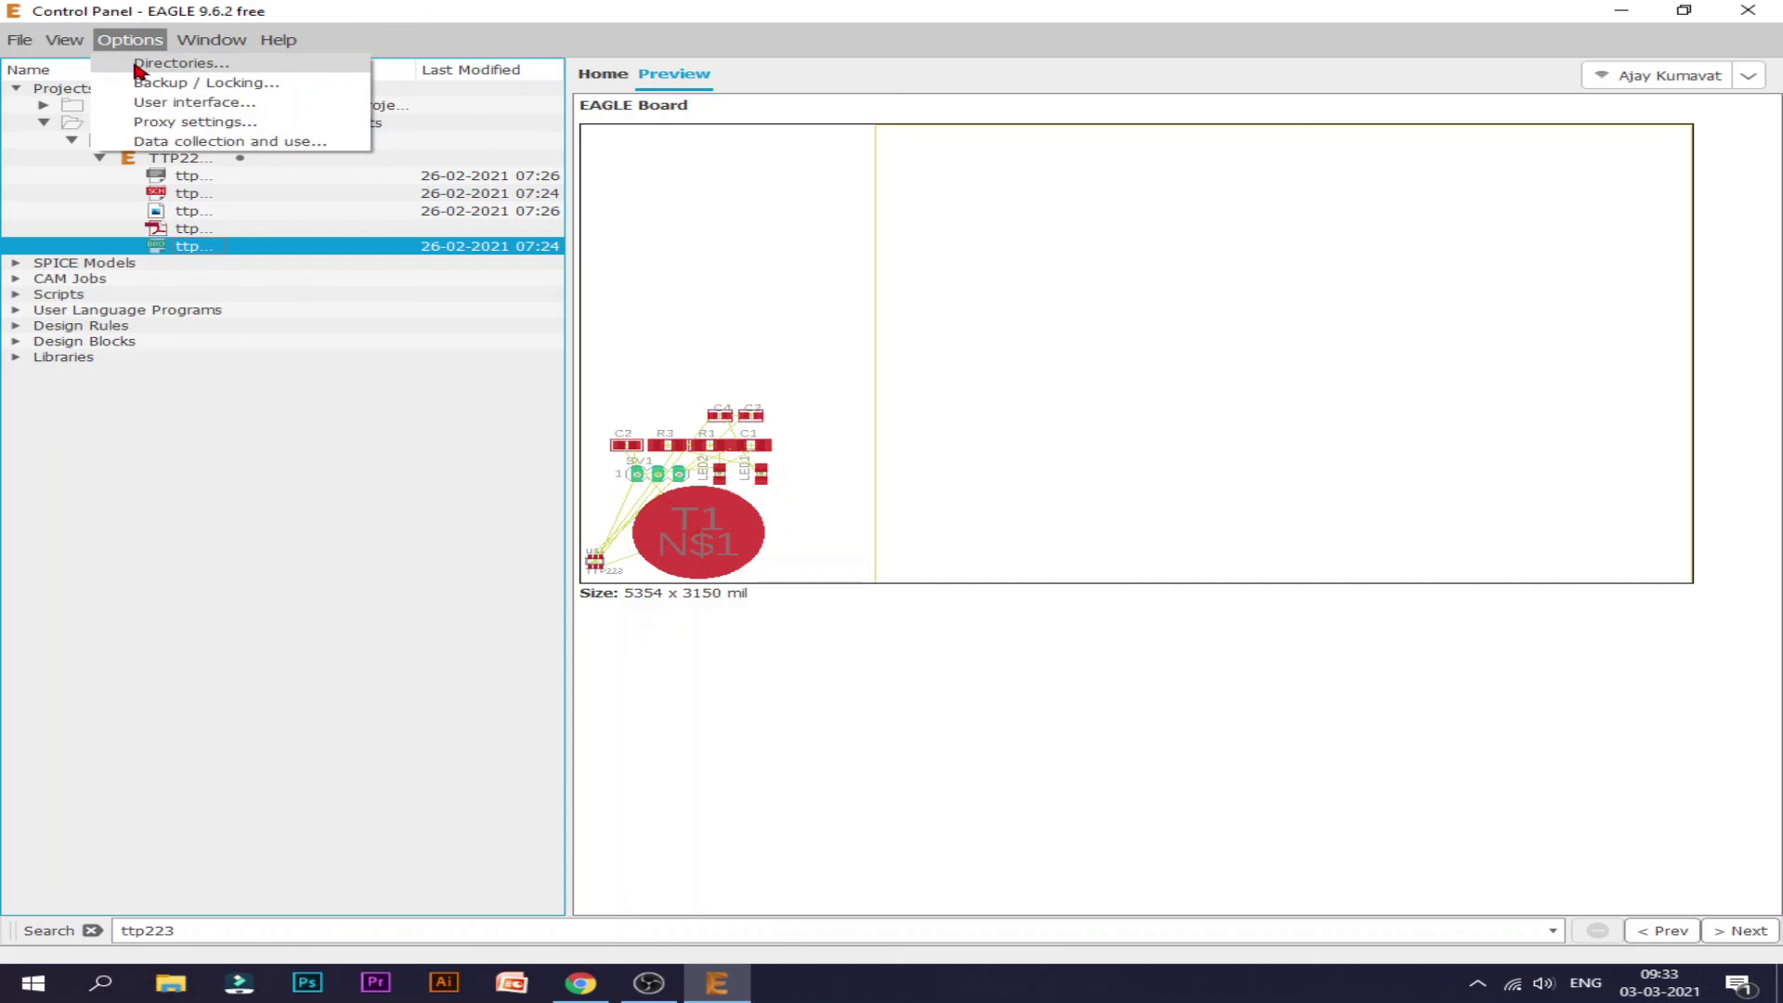